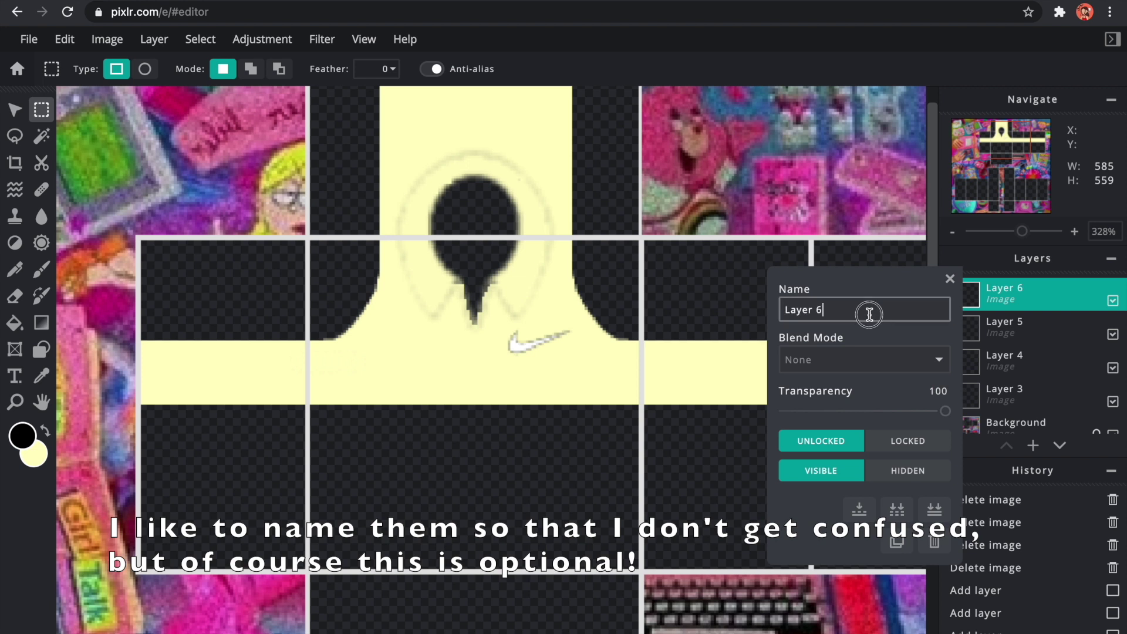
Rename Layer 6 as "feathering" and Layer 5 as "highlights".
key(Return)
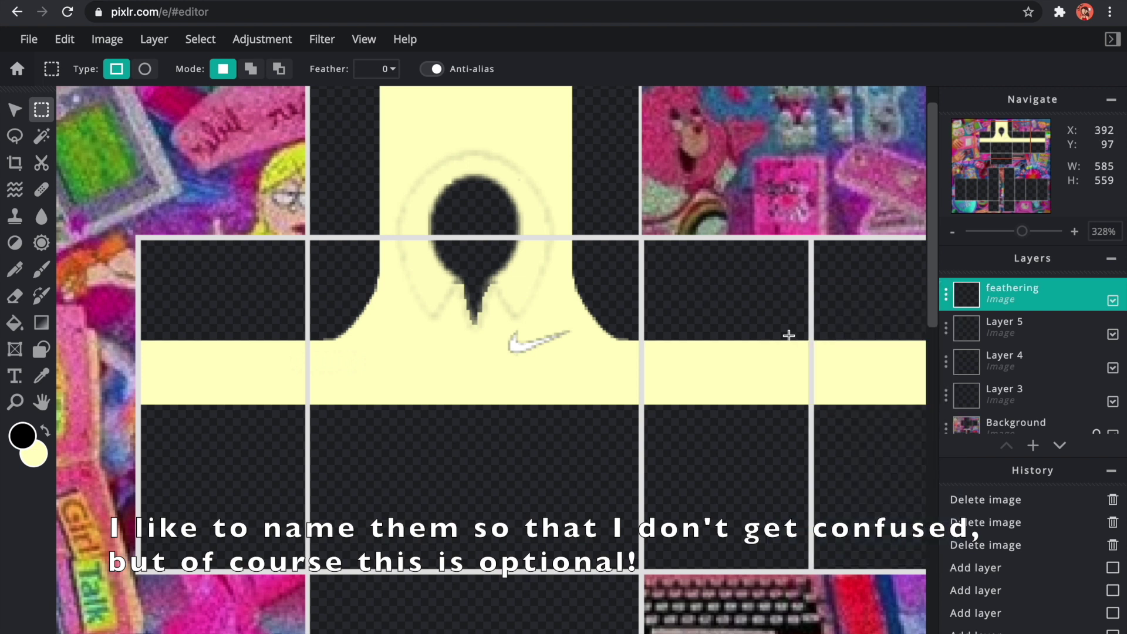
click(1005, 326)
click(1005, 326)
text(highlights)
key(Return)
Rename Layer 3 as "box shading" and Layer 4 as "oobs".
double_click(1004, 360)
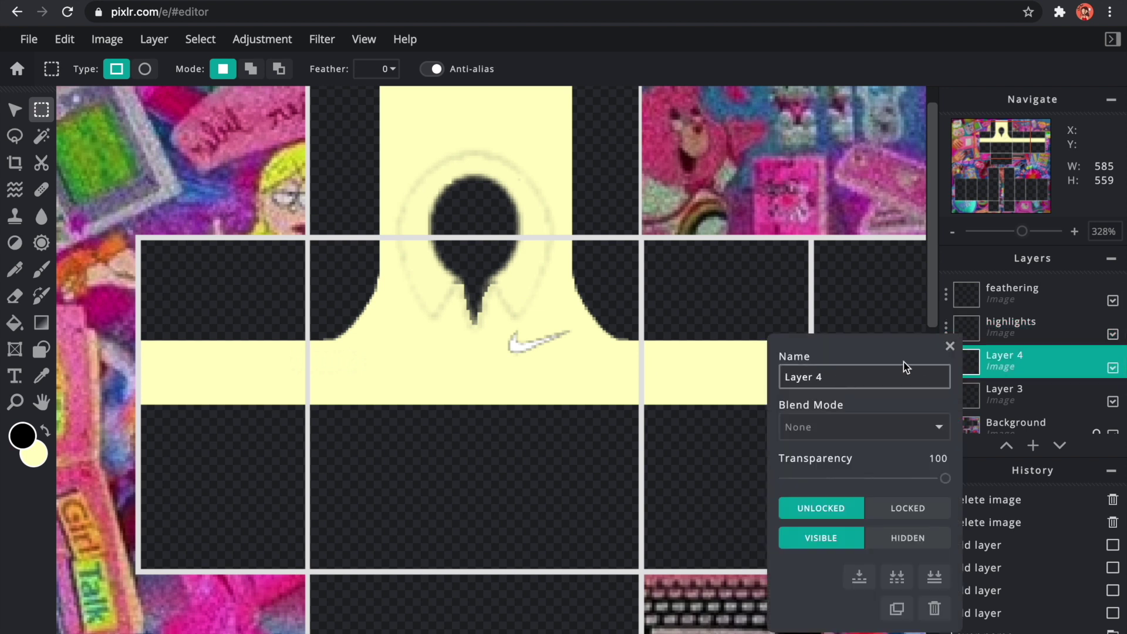
click(950, 346)
click(945, 397)
drag(825, 410, 689, 396)
text(box shading)
key(Return)
double_click(941, 359)
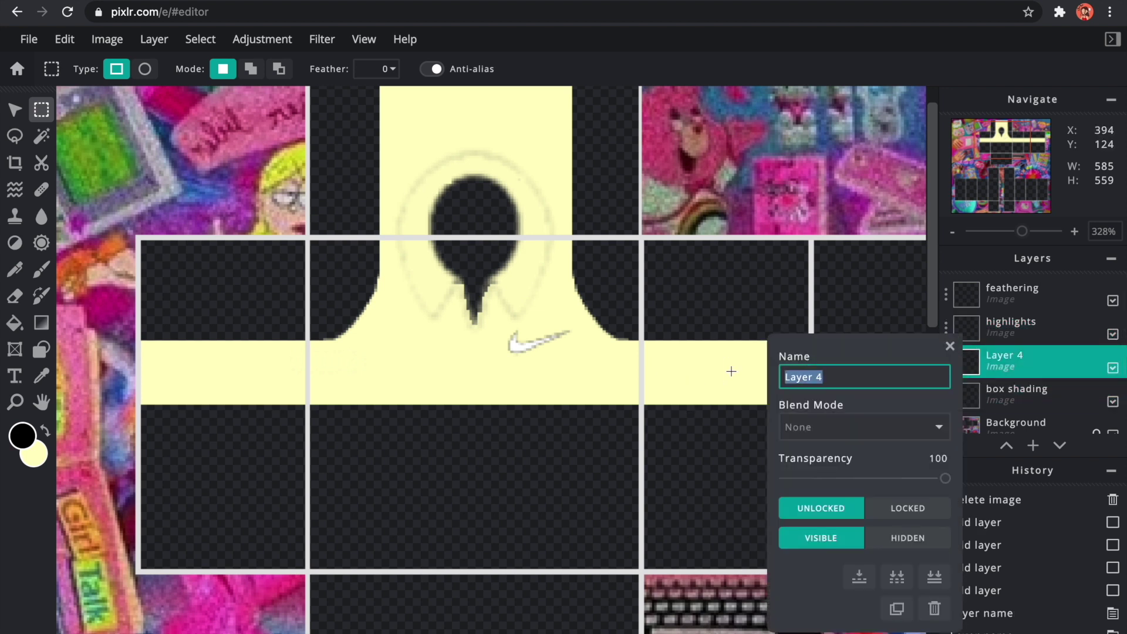
key(Return)
Unlock the Background template layer, move it above all other layers and lock it again.
scroll(460, 354, down, 3)
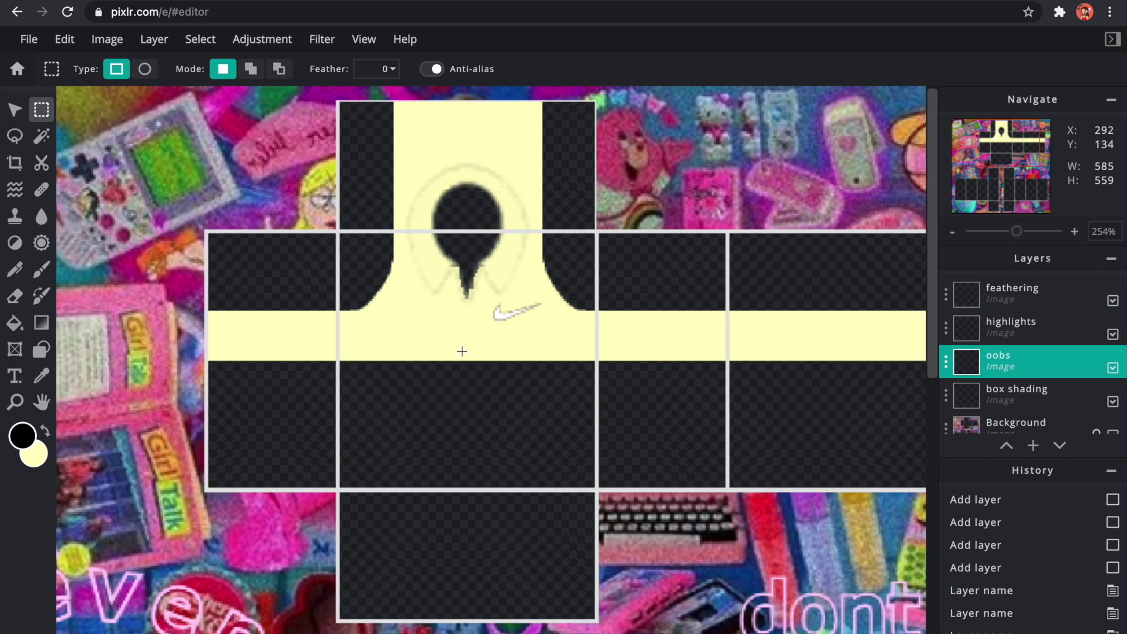
scroll(1045, 405, down, 1)
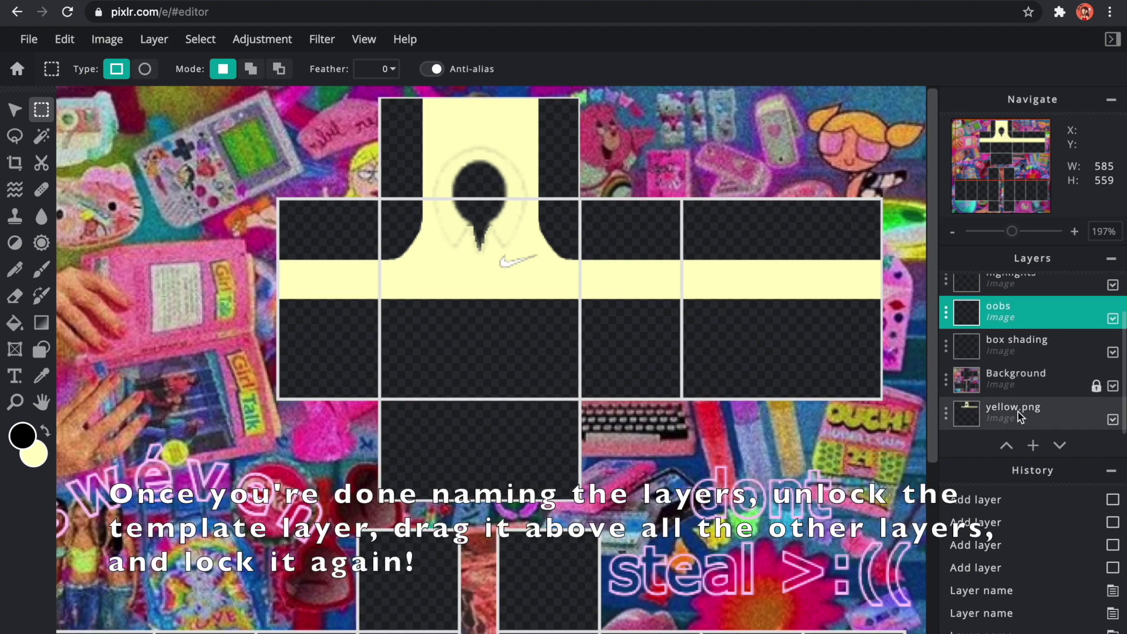
click(947, 381)
click(863, 592)
drag(1056, 369, 1001, 291)
double_click(965, 291)
click(925, 444)
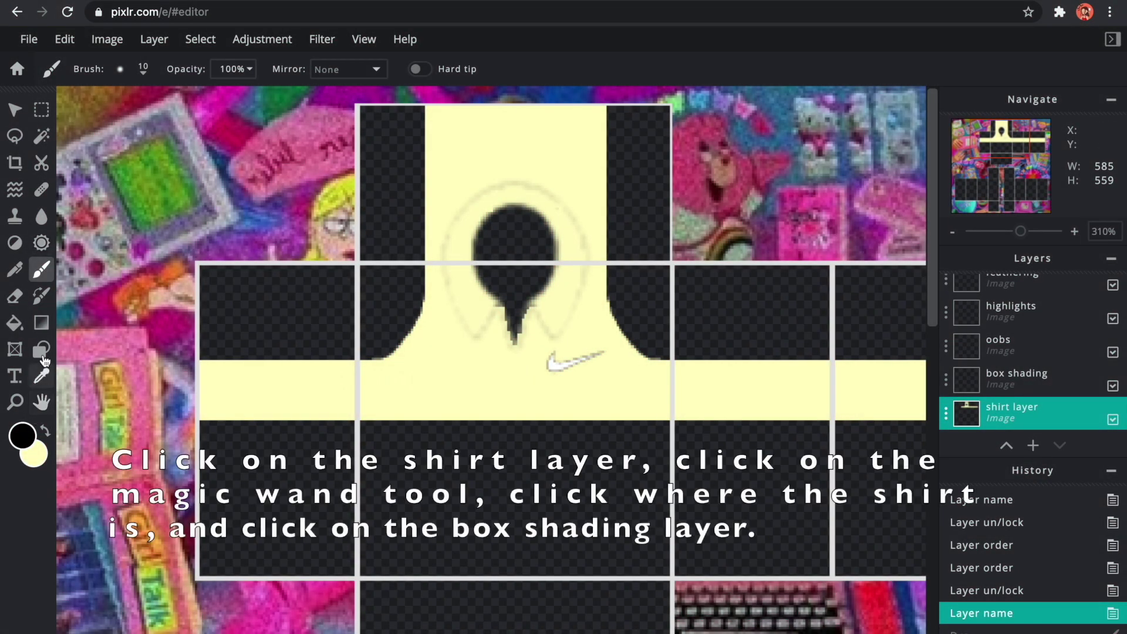
Select the yellow shirt area on the shirt layer with the Magic Wand and make the box shading layer active.
click(40, 138)
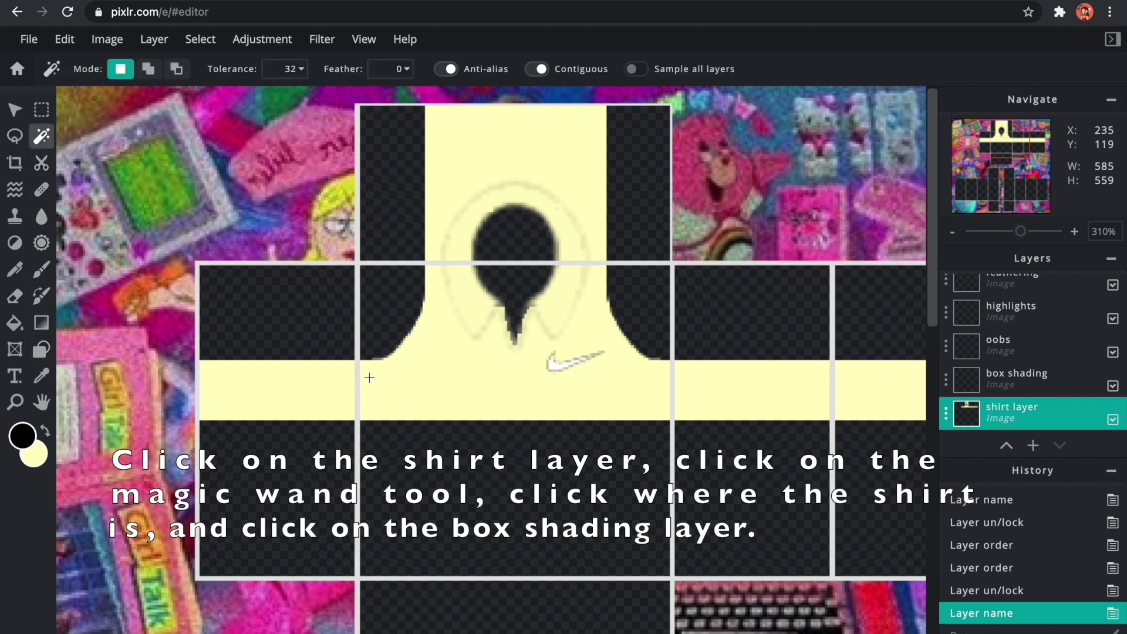
click(386, 406)
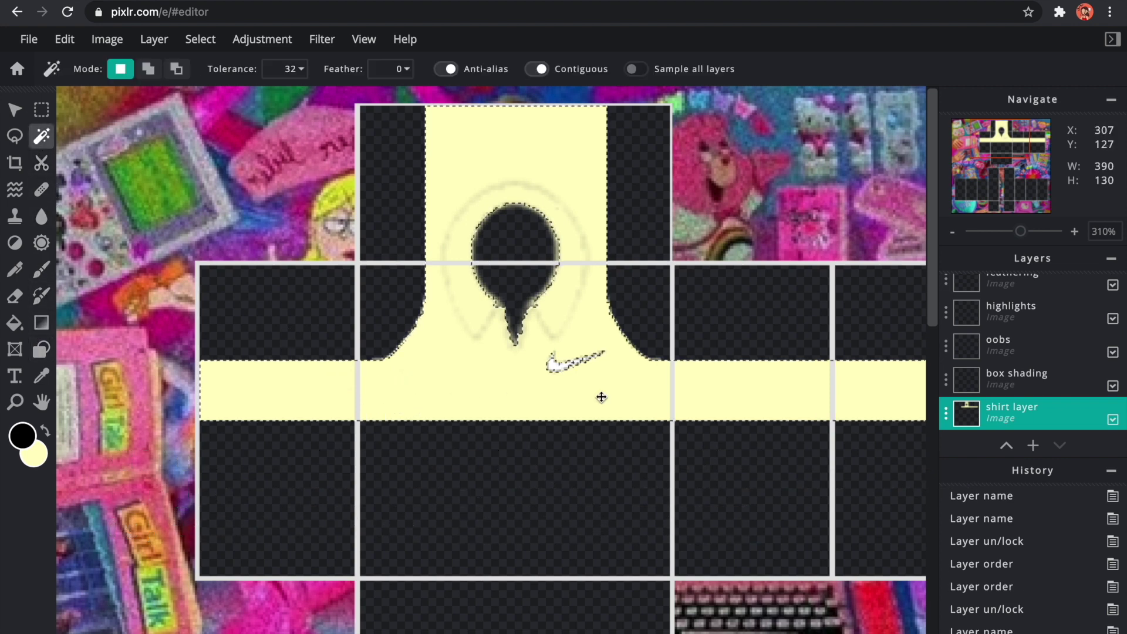
click(1030, 373)
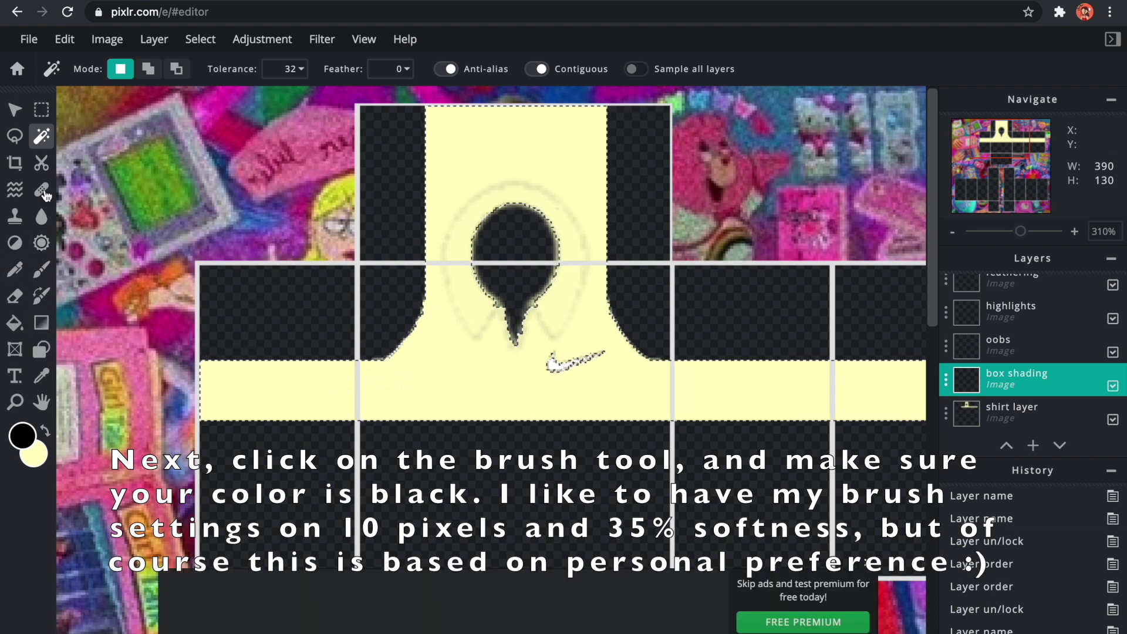
Paint a black border around the inside of the shirt's leftmost side panel with the 10 px brush.
click(41, 269)
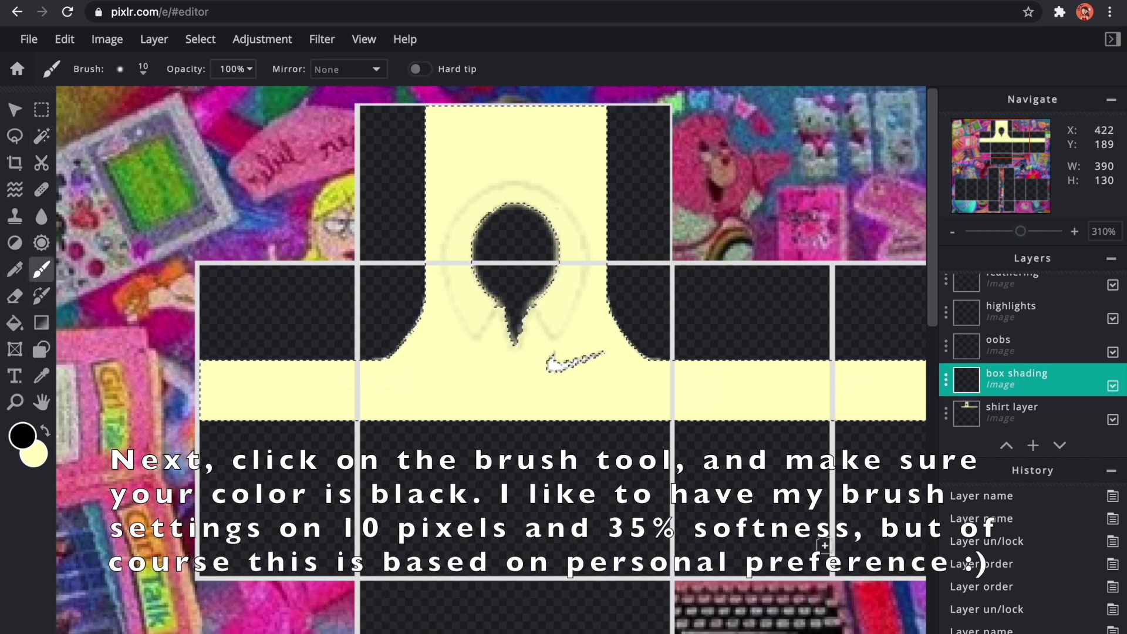
drag(201, 355, 202, 415)
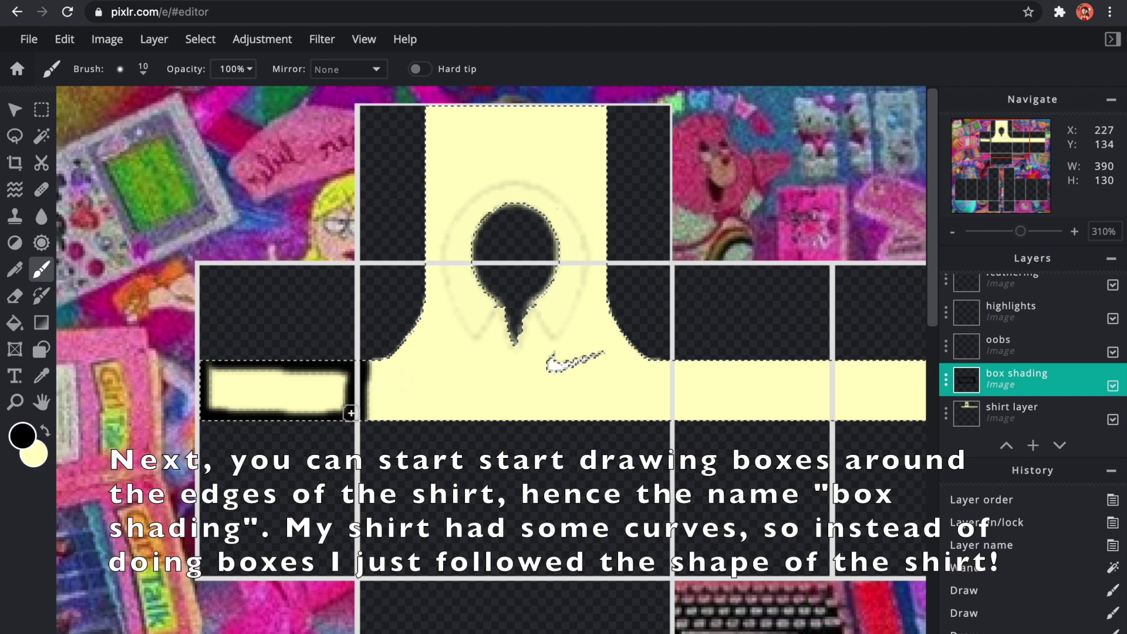
scroll(438, 360, up, 3)
scroll(389, 382, down, 3)
scroll(344, 402, up, 4)
Paint black shading along the edges of the shirt's front panel, following its curved sides and straight hem.
mouse_move(312, 392)
mouse_down()
mouse_move(338, 387)
mouse_move(405, 247)
mouse_move(679, 241)
mouse_move(674, 317)
mouse_move(732, 382)
mouse_move(795, 393)
mouse_up()
scroll(734, 364, left, 4)
scroll(734, 364, right, 5)
scroll(734, 364, down, 2)
scroll(784, 161, up, 1)
mouse_move(719, 321)
mouse_down()
mouse_move(717, 417)
mouse_move(251, 423)
mouse_move(266, 422)
mouse_up()
scroll(266, 423, down, 5)
scroll(531, 352, up, 7)
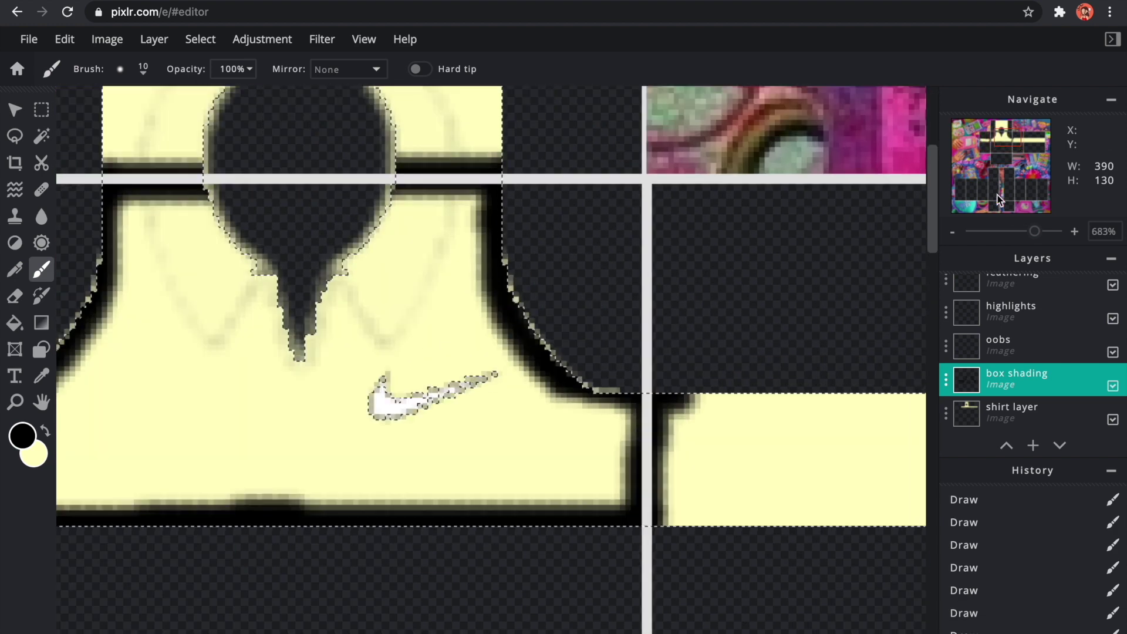
Outline the upper shirt panel and the side panel right of the front in black along their edges.
drag(1007, 130, 999, 126)
mouse_move(384, 134)
mouse_down()
mouse_move(381, 218)
mouse_move(366, 452)
mouse_move(382, 126)
mouse_move(757, 138)
mouse_move(767, 191)
mouse_move(759, 442)
mouse_up()
scroll(759, 443, down, 5)
scroll(466, 327, up, 4)
mouse_move(466, 327)
mouse_down()
mouse_move(719, 382)
mouse_move(464, 414)
mouse_up()
Paint the black edge shading around the rightmost back panel of the shirt.
scroll(464, 414, right, 5)
drag(276, 327, 793, 324)
drag(757, 421, 427, 420)
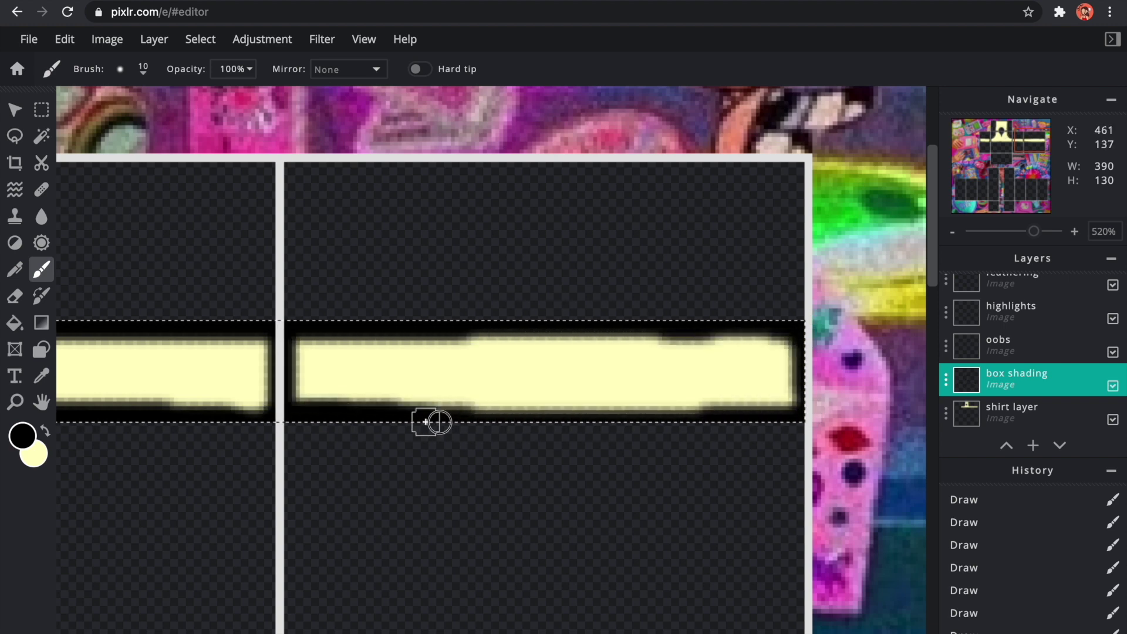
scroll(510, 233, down, 5)
scroll(535, 289, up, 6)
mouse_move(234, 390)
mouse_down()
mouse_move(257, 184)
mouse_move(242, 182)
mouse_move(367, 181)
mouse_move(621, 181)
mouse_move(630, 392)
mouse_move(702, 385)
mouse_up()
scroll(718, 309, down, 5)
click(867, 563)
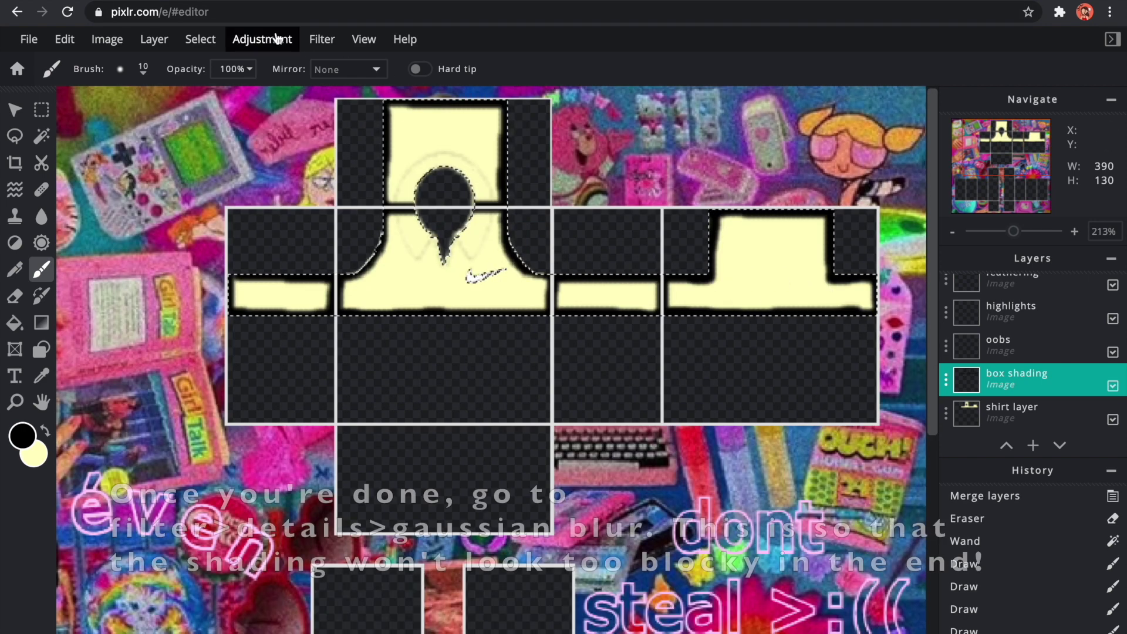
Deselect the shirt area, soften the box shading layer with a Gaussian blur and lower its transparency value until the shading is faint.
click(43, 111)
click(117, 135)
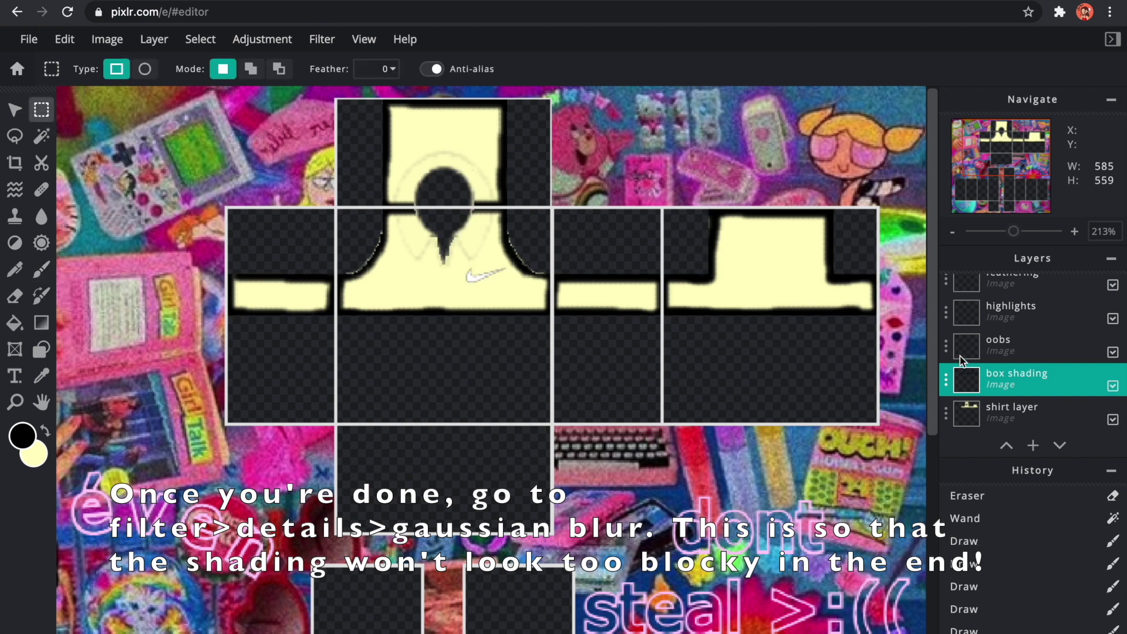
click(321, 40)
mouse_move(376, 90)
click(528, 148)
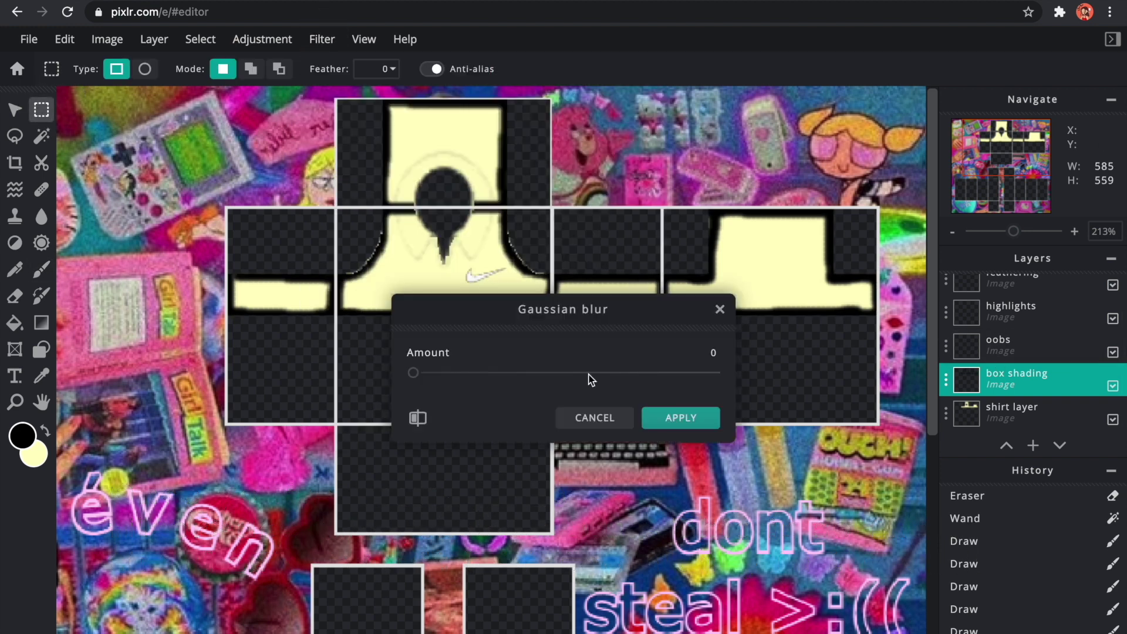
drag(412, 372, 531, 384)
click(680, 417)
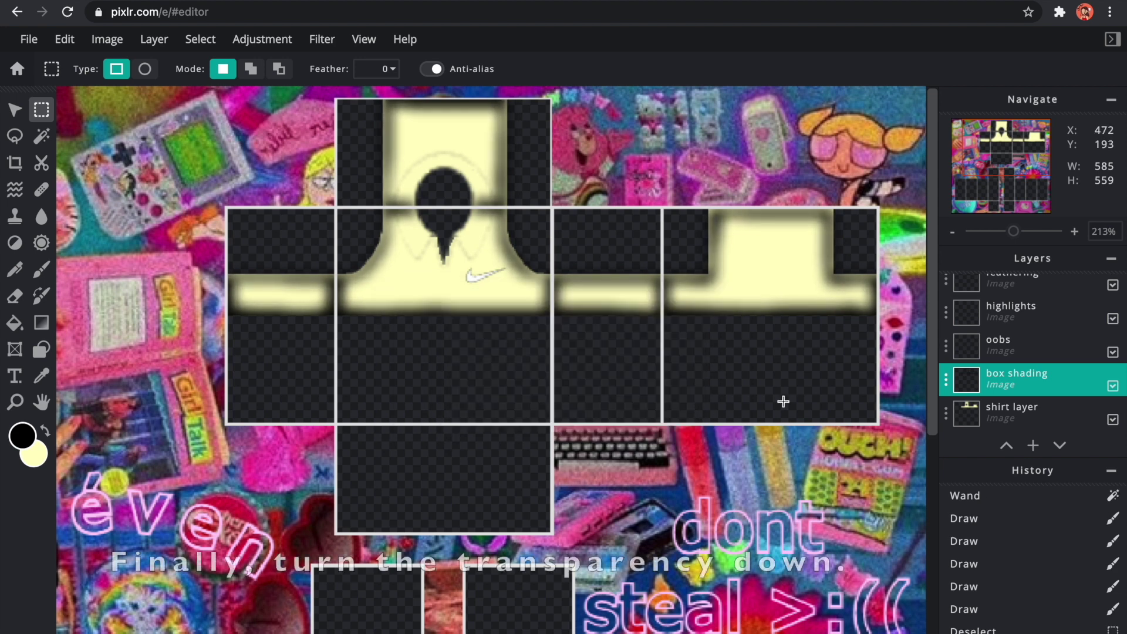
click(946, 379)
mouse_move(941, 498)
mouse_down()
mouse_move(786, 495)
mouse_move(825, 497)
mouse_move(787, 496)
mouse_move(810, 499)
mouse_up()
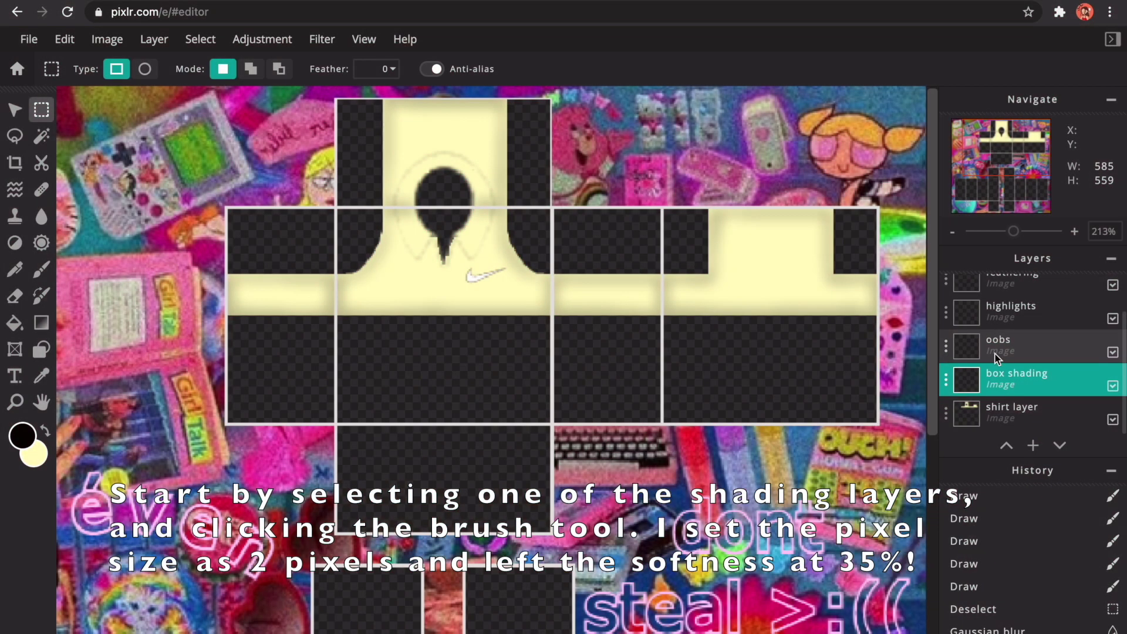
On the oobs layer, draw a black U-shaped curve on the left half of the shirt front with a 2 px brush.
click(998, 345)
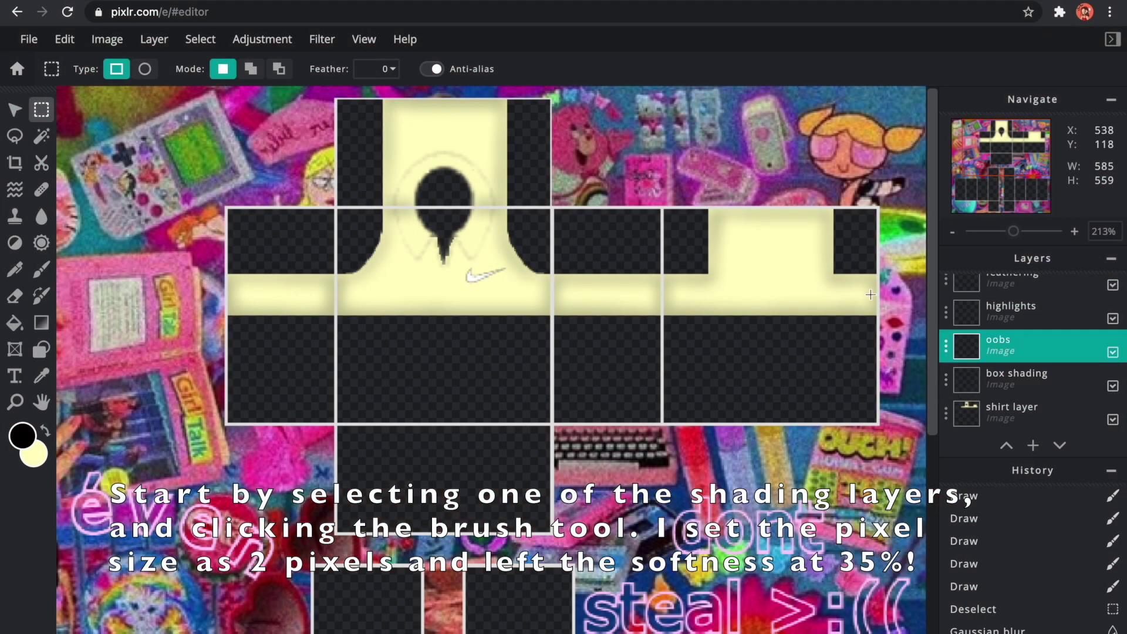
scroll(314, 211, up, 6)
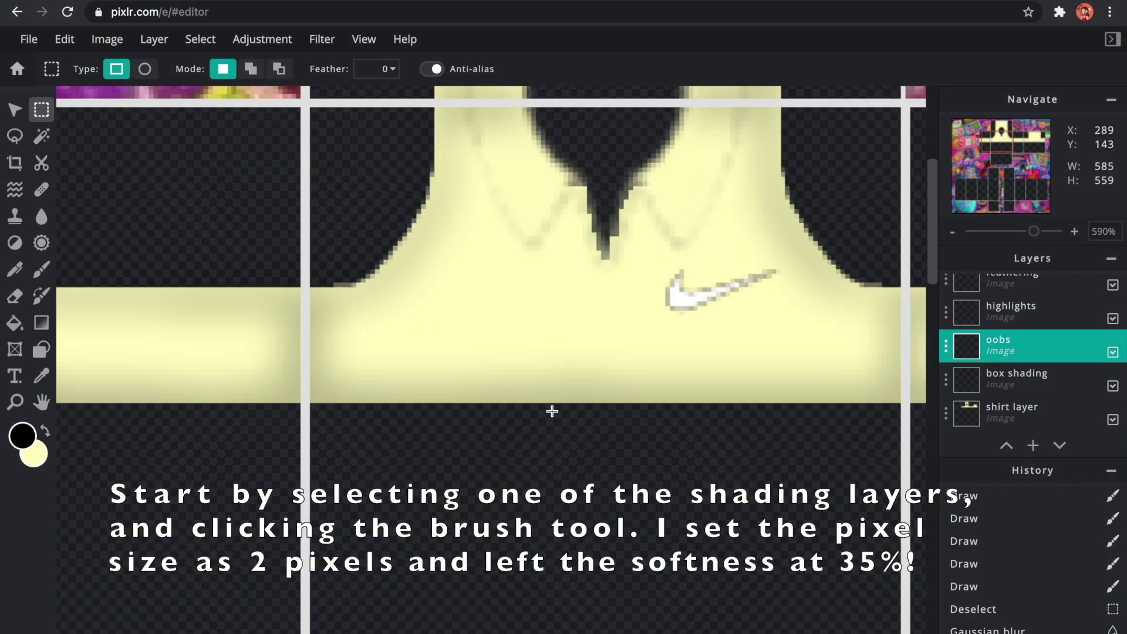
click(41, 273)
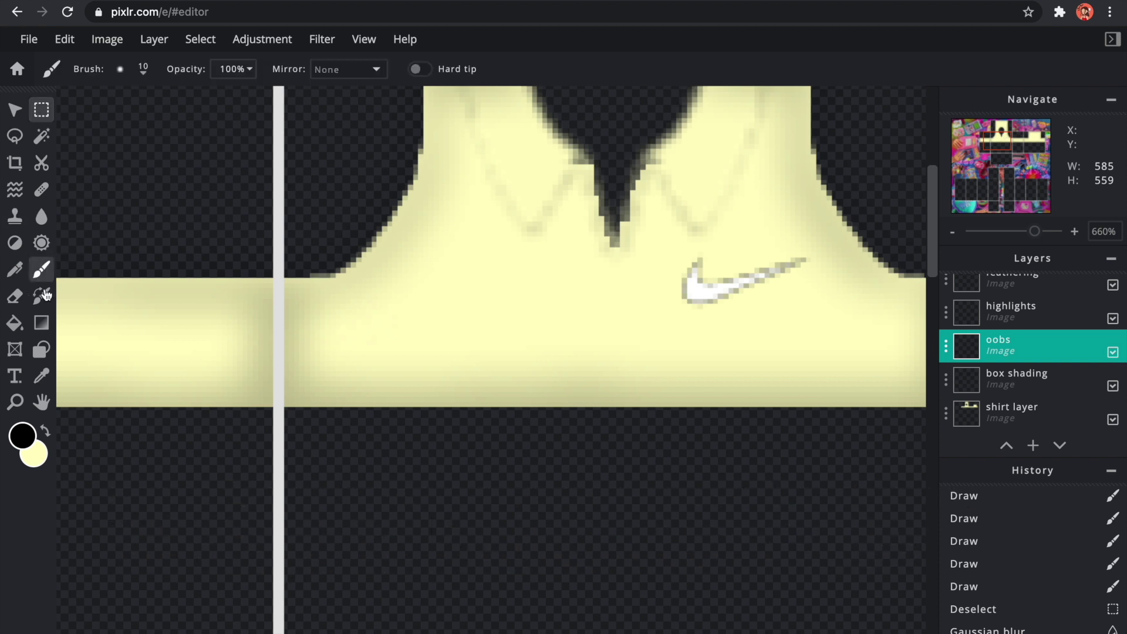
click(141, 85)
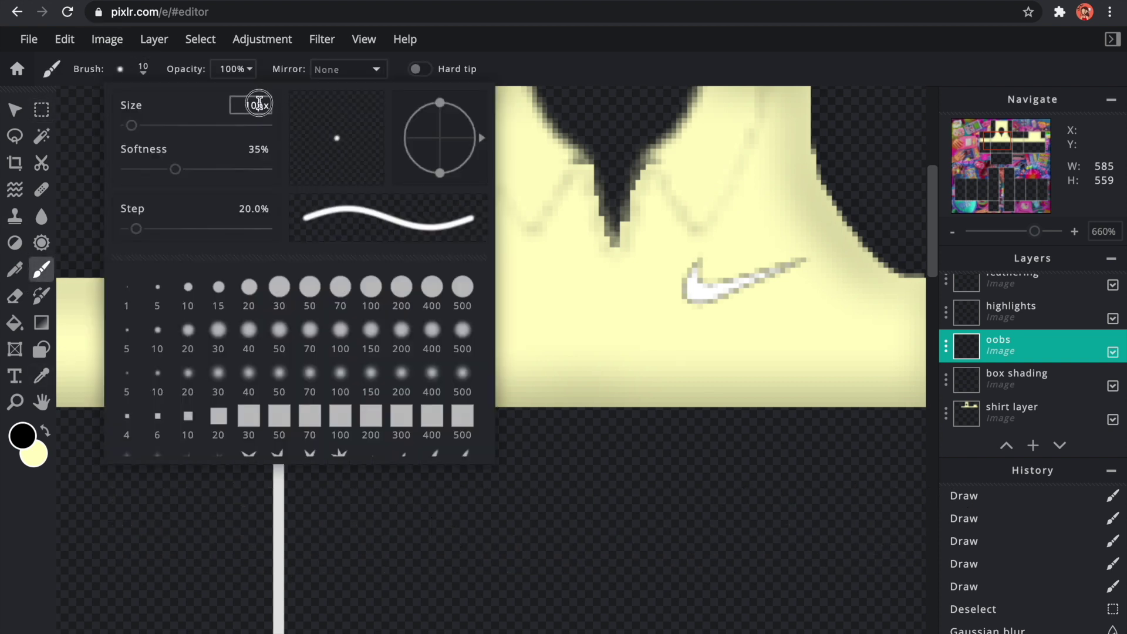
click(143, 88)
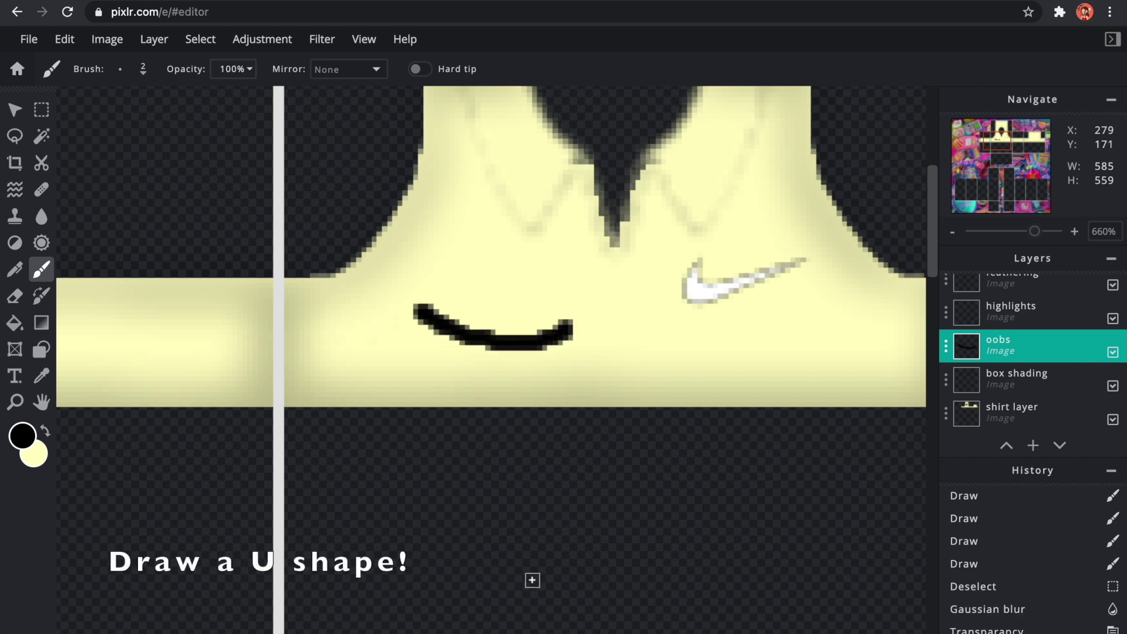
Touch up the right end of the U-shaped curve with the brush to even out its shape.
scroll(616, 506, right, 3)
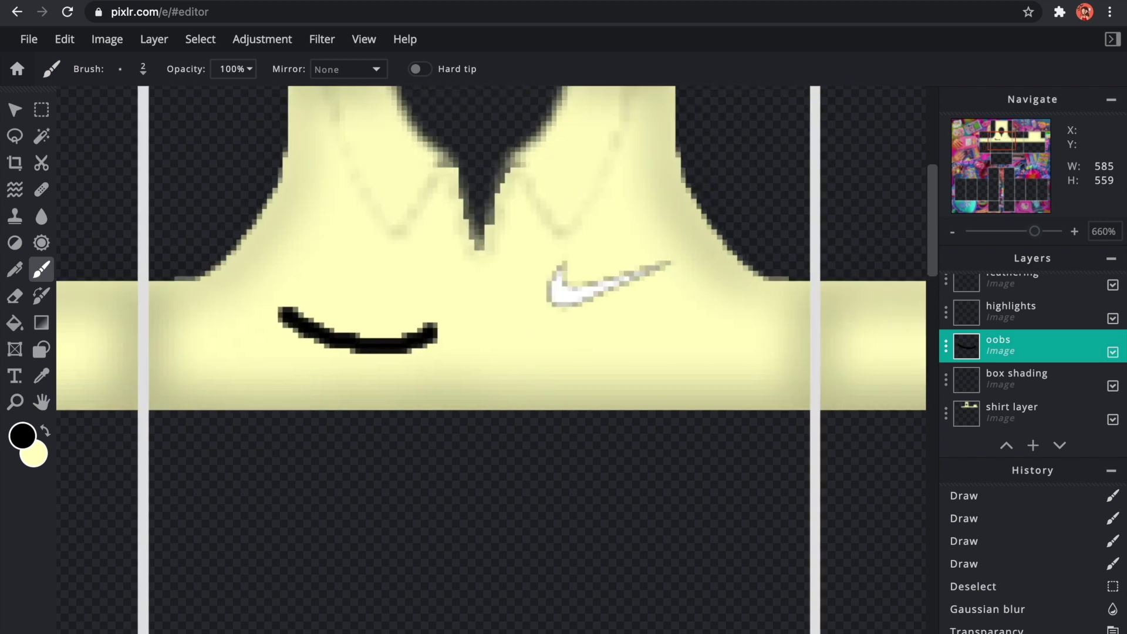
scroll(555, 432, down, 5)
scroll(662, 239, up, 4)
drag(375, 486, 403, 475)
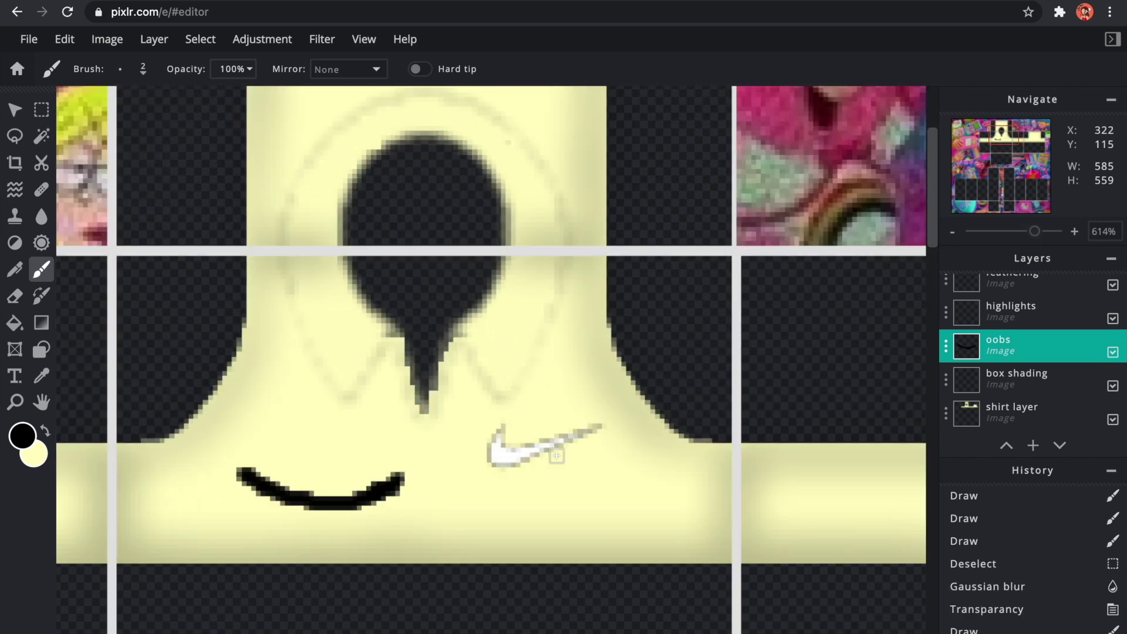
scroll(662, 362, down, 4)
scroll(664, 362, up, 4)
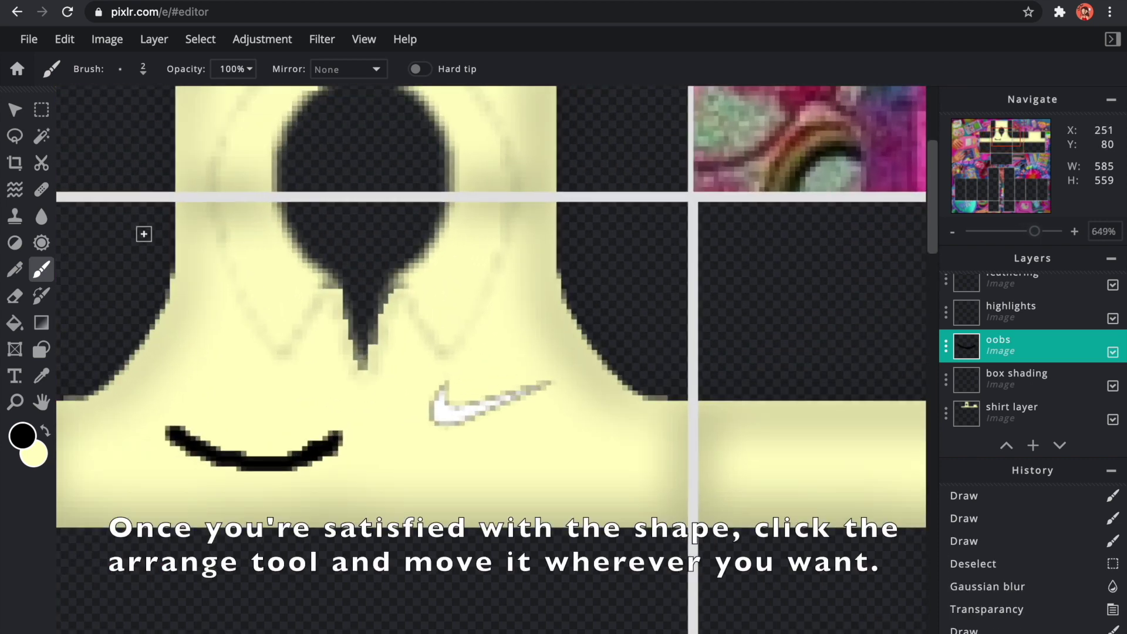
Shift the curve slightly left with the Arrange tool and place a horizontally flipped duplicate on the right half of the shirt front.
click(14, 107)
drag(263, 449, 244, 447)
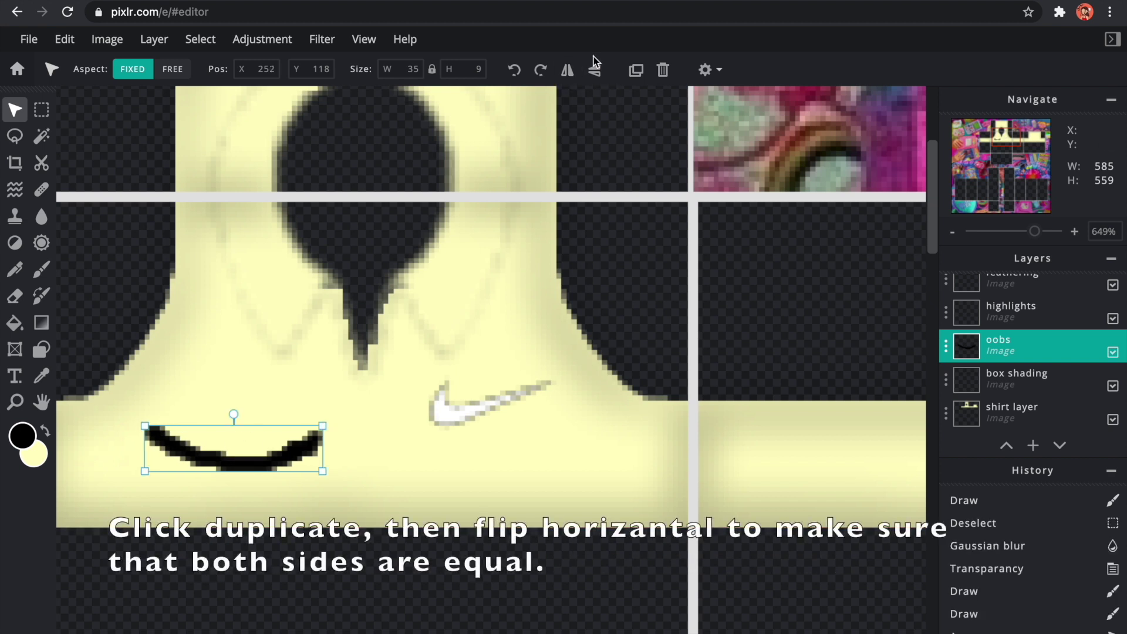
click(635, 69)
click(567, 70)
drag(227, 447, 480, 448)
Fine-tune the position of the duplicated curve so it sits level with and symmetrical to the original.
scroll(573, 417, down, 2)
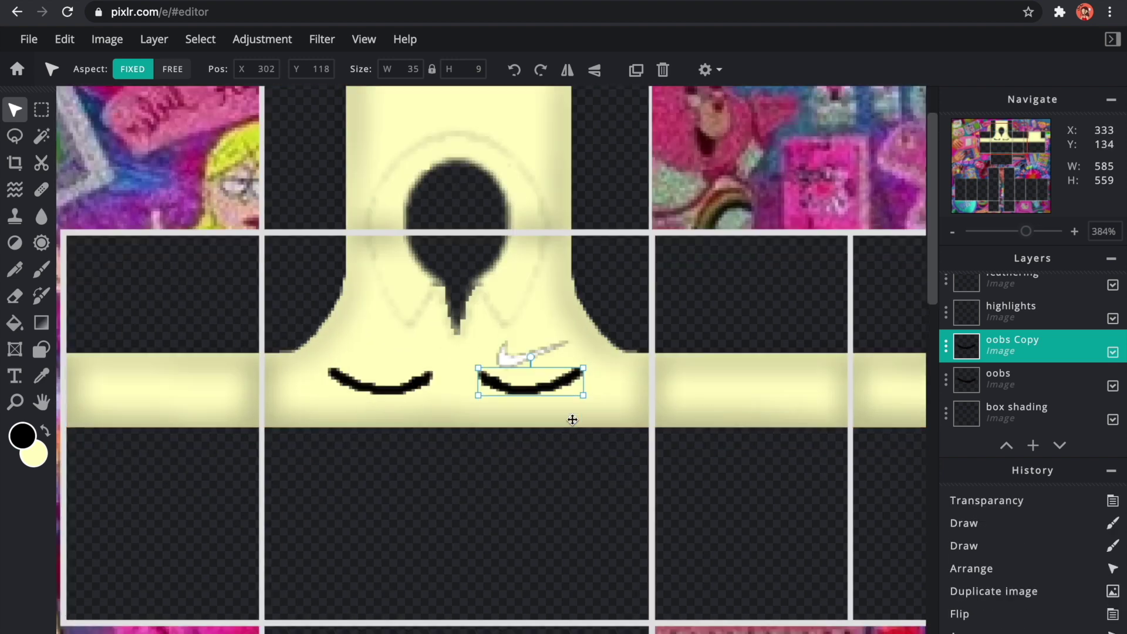
scroll(573, 417, up, 1)
click(354, 372)
click(505, 376)
scroll(446, 315, up, 3)
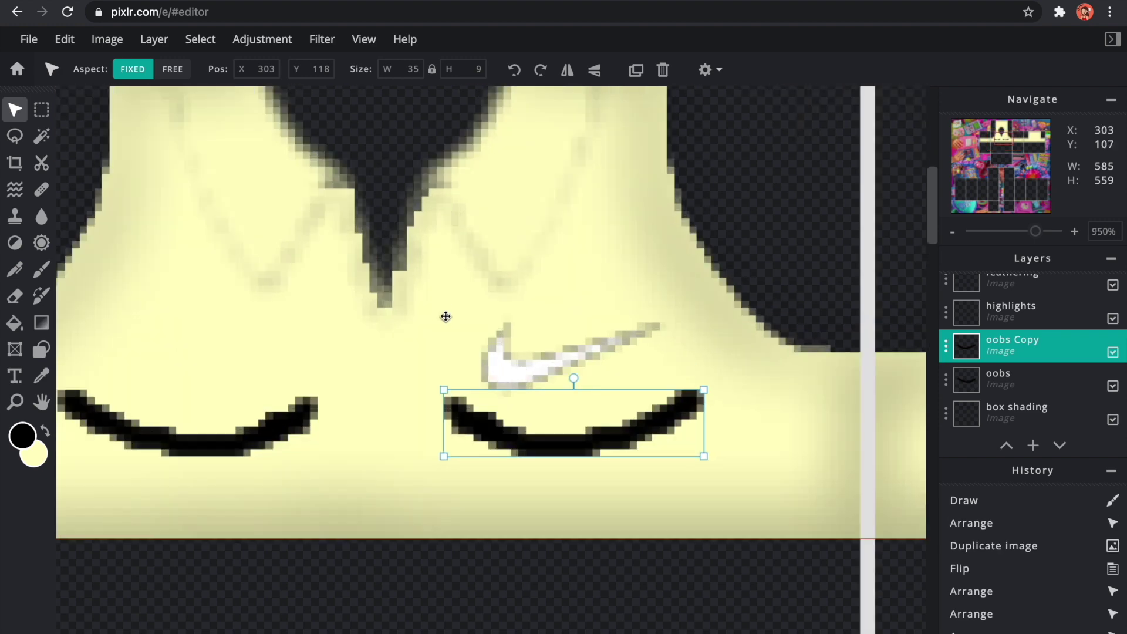
mouse_move(507, 425)
mouse_down()
mouse_move(529, 429)
mouse_move(510, 430)
mouse_up()
scroll(573, 465, down, 5)
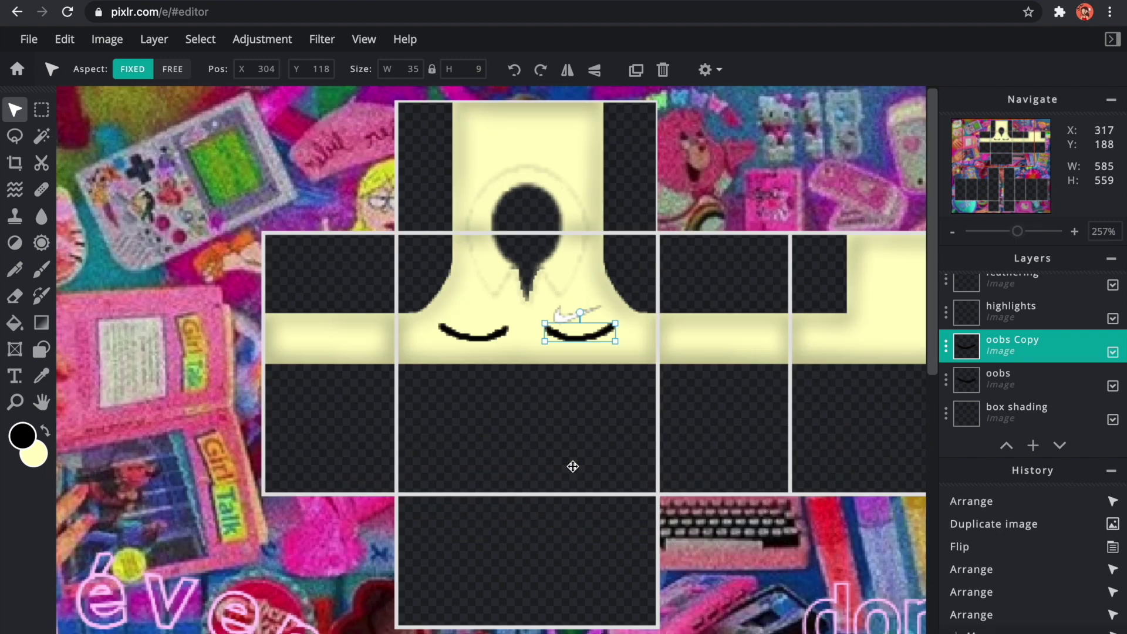
scroll(573, 284, up, 2)
click(572, 284)
Move the oobs layer above its copy and merge the two layers.
scroll(665, 256, up, 2)
scroll(665, 256, up, 1)
drag(947, 379, 951, 350)
click(949, 349)
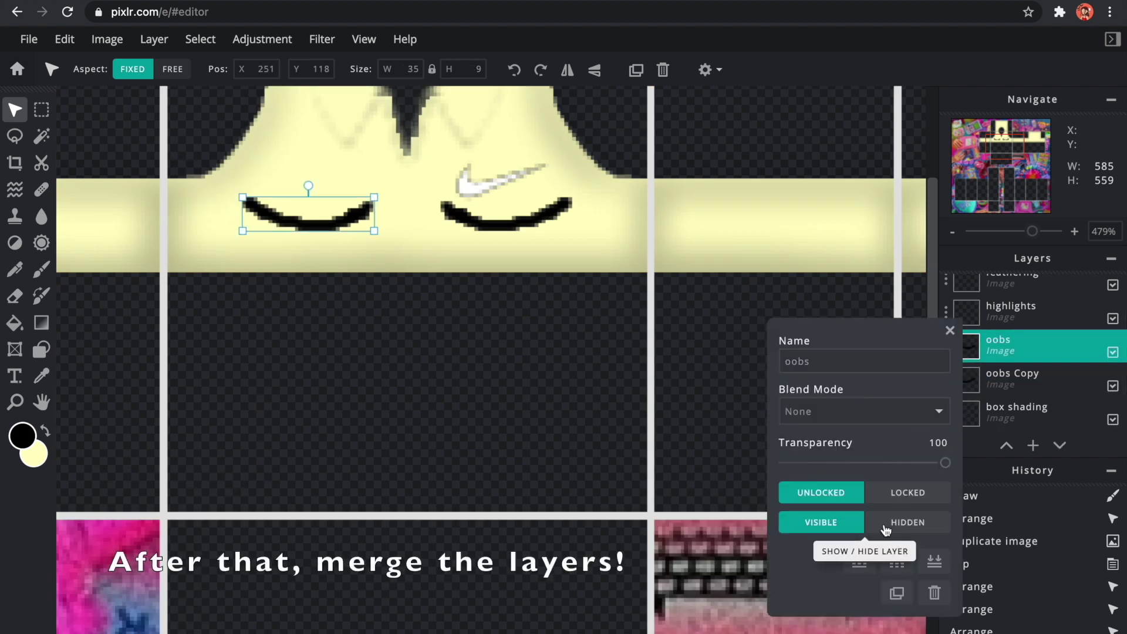
click(859, 560)
click(946, 346)
click(951, 329)
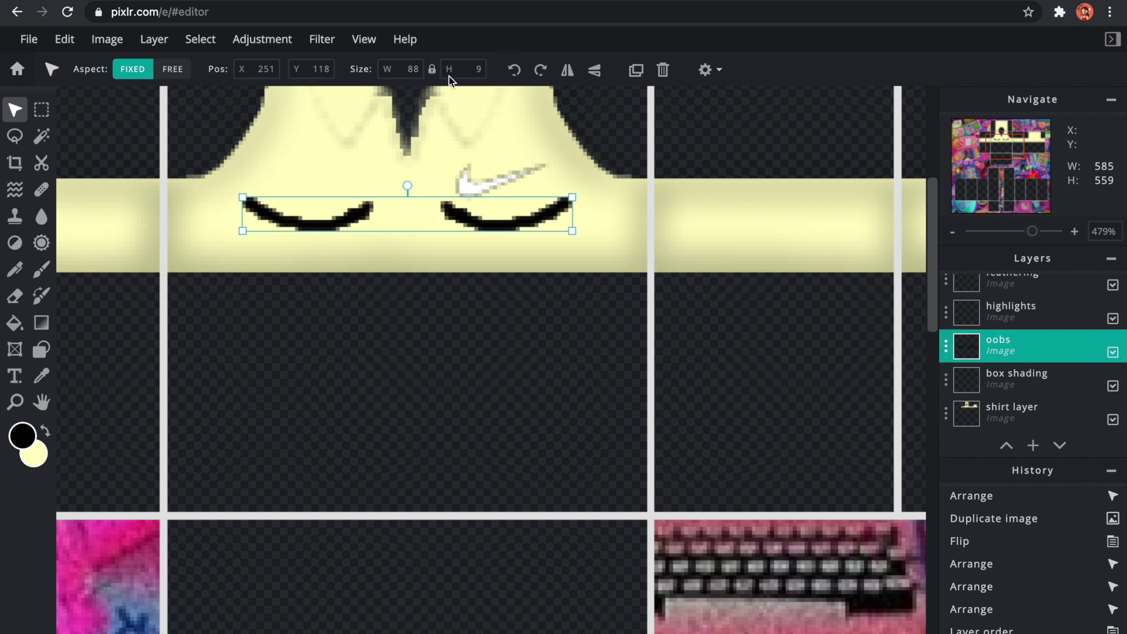
Apply a Gaussian blur of 25 to the merged oobs layer.
click(312, 44)
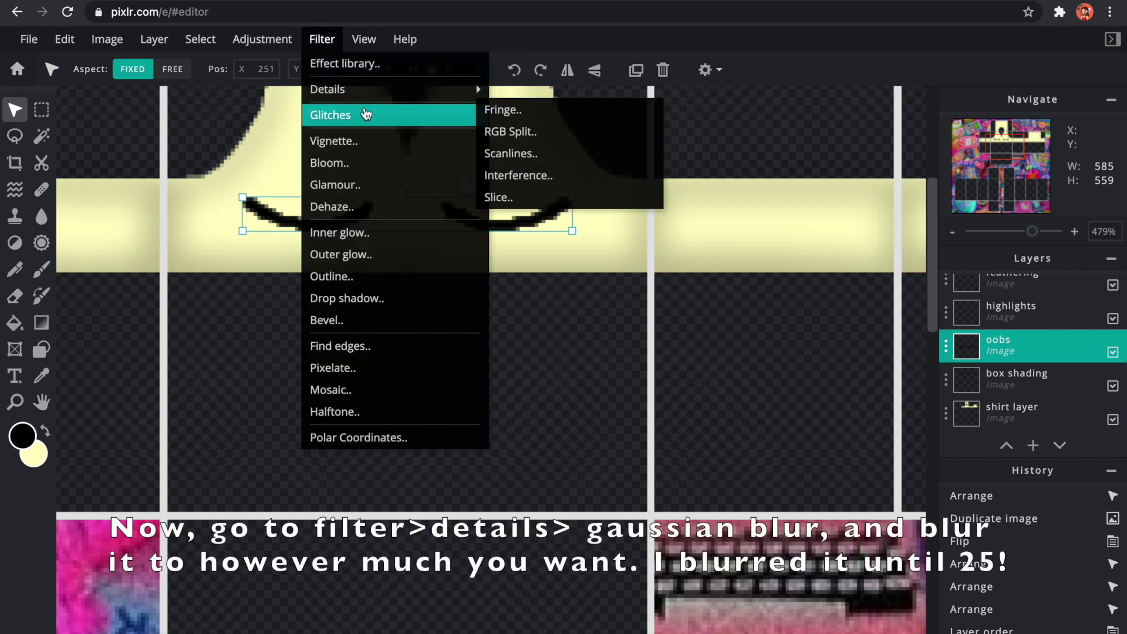
mouse_move(346, 88)
click(522, 149)
drag(413, 375, 496, 374)
click(717, 427)
click(149, 245)
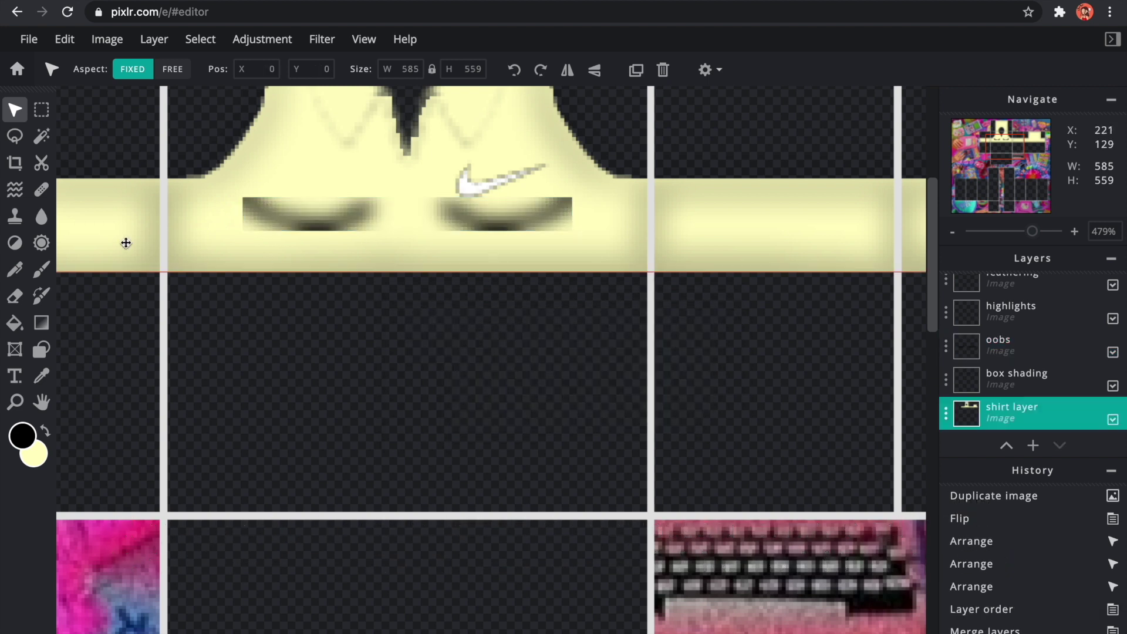
Set the Eraser brush size to 10 px and increase its softness.
click(15, 296)
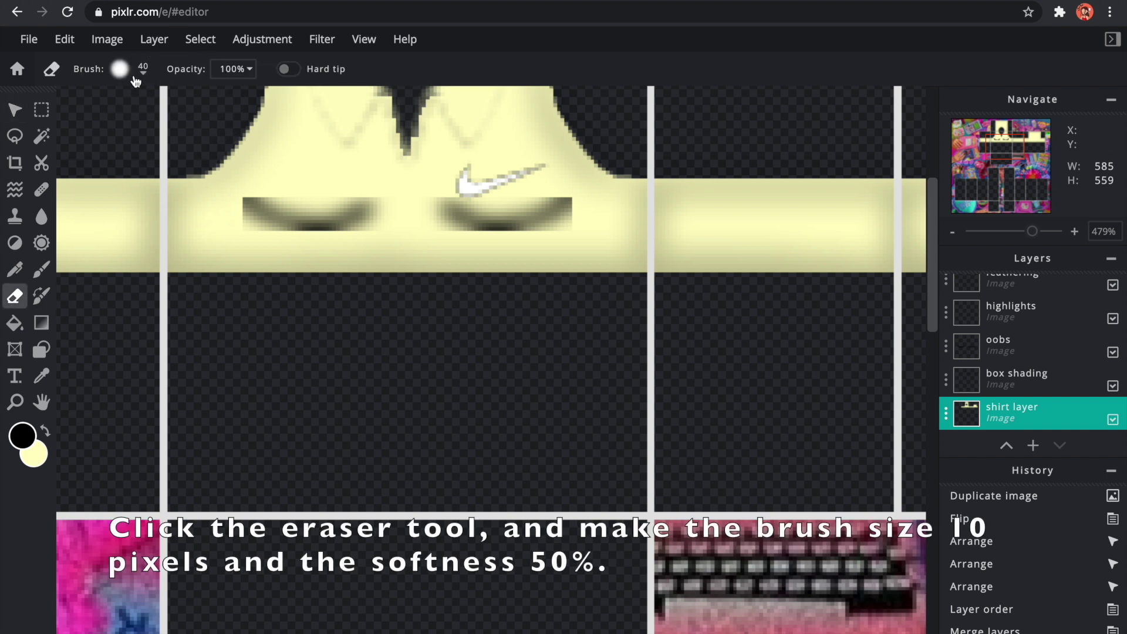
click(121, 70)
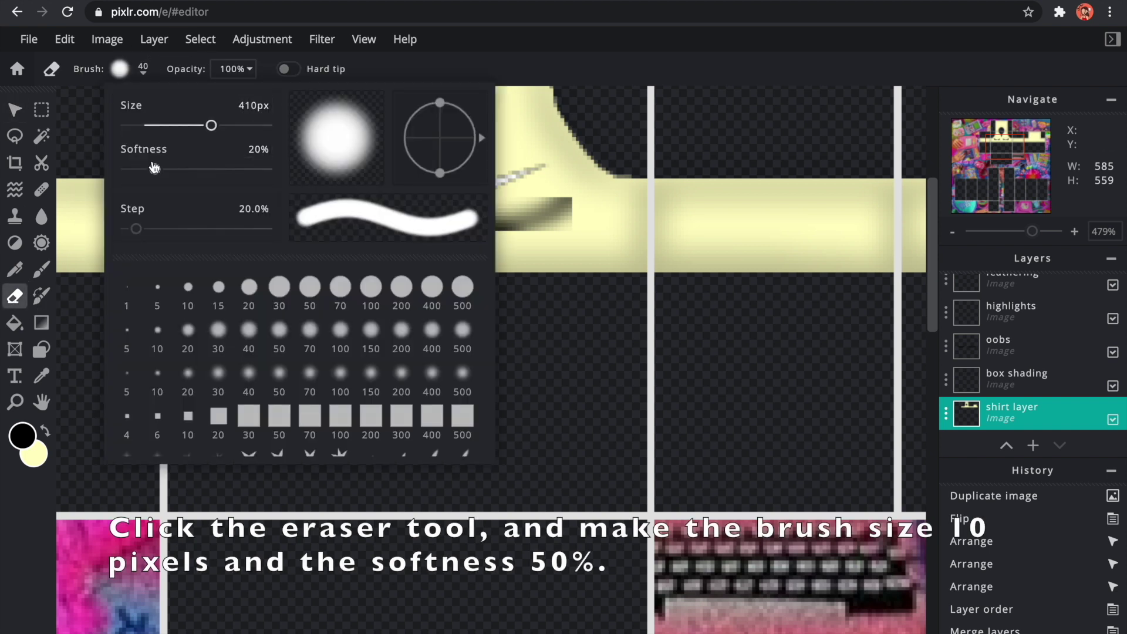
key(BackSpace)
key(BackSpace)
text(1)
drag(155, 169, 174, 170)
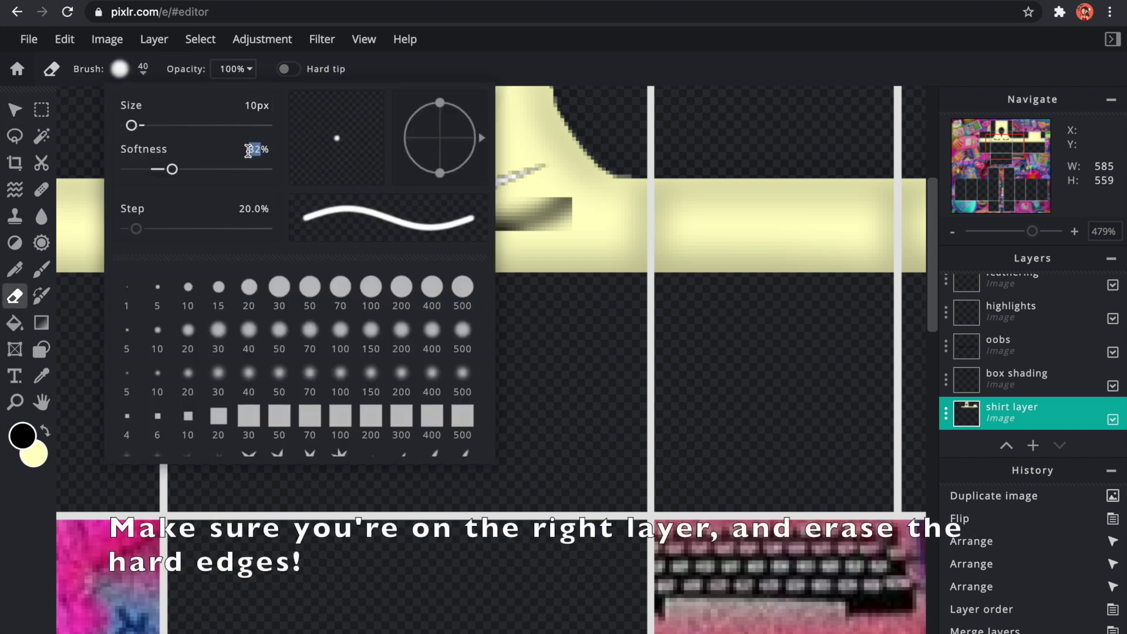
text(100)
key(Return)
Select the oobs layer and erase the hard edges around the left curve on the shirt front.
scroll(307, 179, up, 5)
click(115, 304)
key(ctrl+z)
click(998, 343)
drag(121, 315, 165, 349)
drag(109, 221, 146, 212)
mouse_move(547, 208)
mouse_down()
mouse_move(567, 252)
mouse_move(221, 352)
mouse_move(228, 339)
mouse_up()
drag(289, 179, 274, 200)
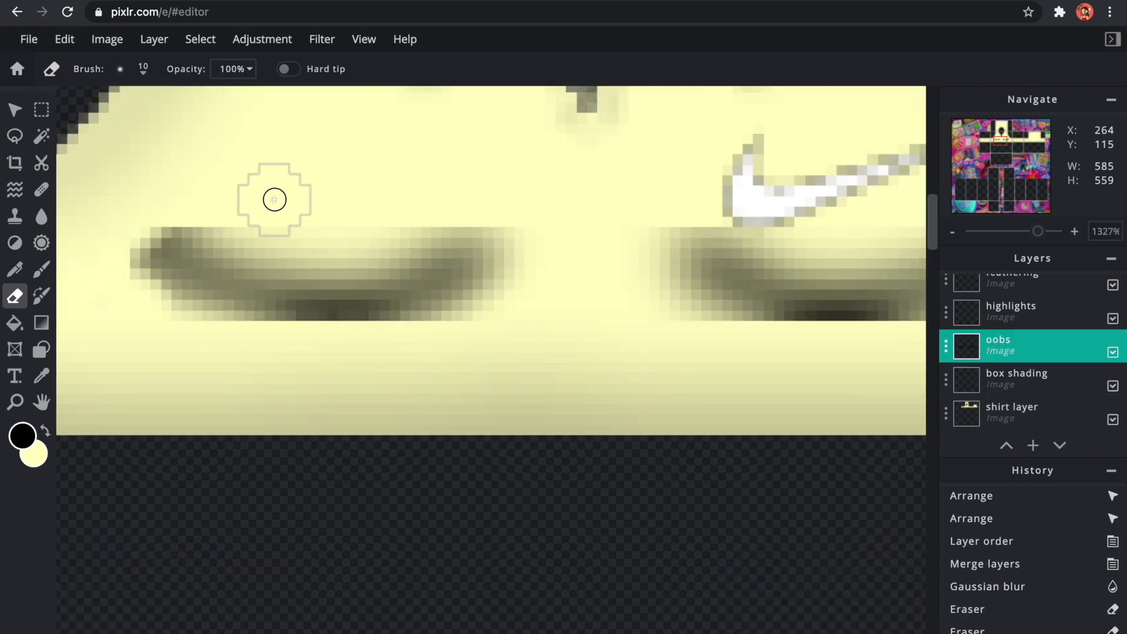
Erase the hard edges around the right curve beneath the swoosh logo on the oobs layer.
scroll(862, 232, down, 3)
scroll(880, 217, up, 4)
drag(309, 377, 310, 394)
mouse_move(638, 357)
mouse_down()
mouse_move(211, 357)
mouse_move(285, 414)
mouse_up()
drag(631, 386, 635, 385)
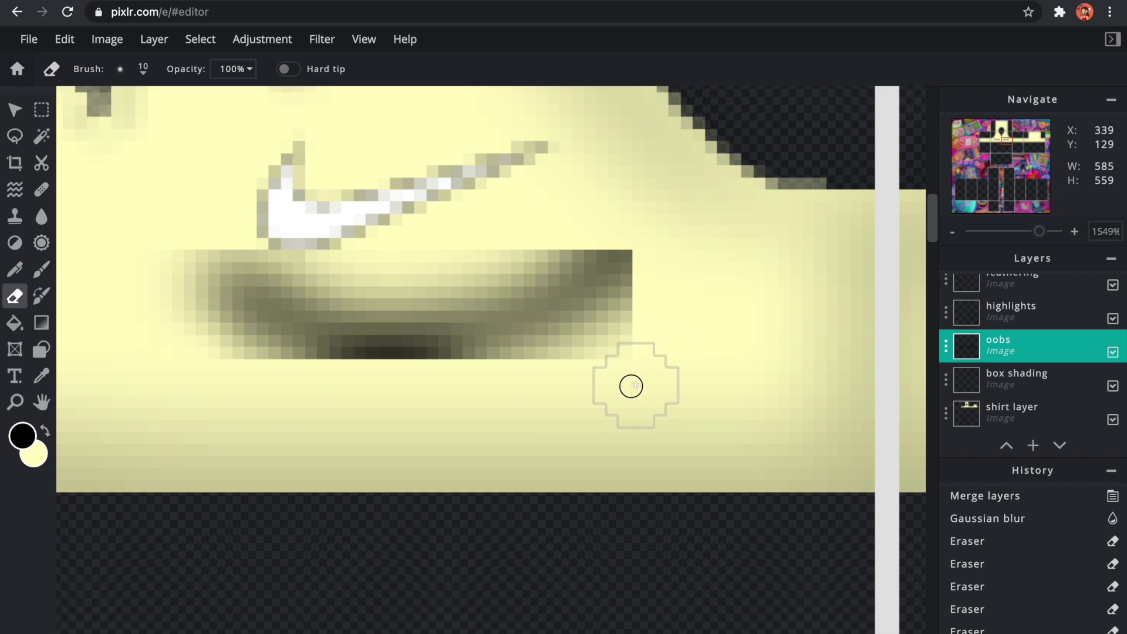
click(234, 219)
click(244, 395)
Move both softened curves slightly lower on the shirt front with the Arrange tool.
scroll(613, 427, down, 3)
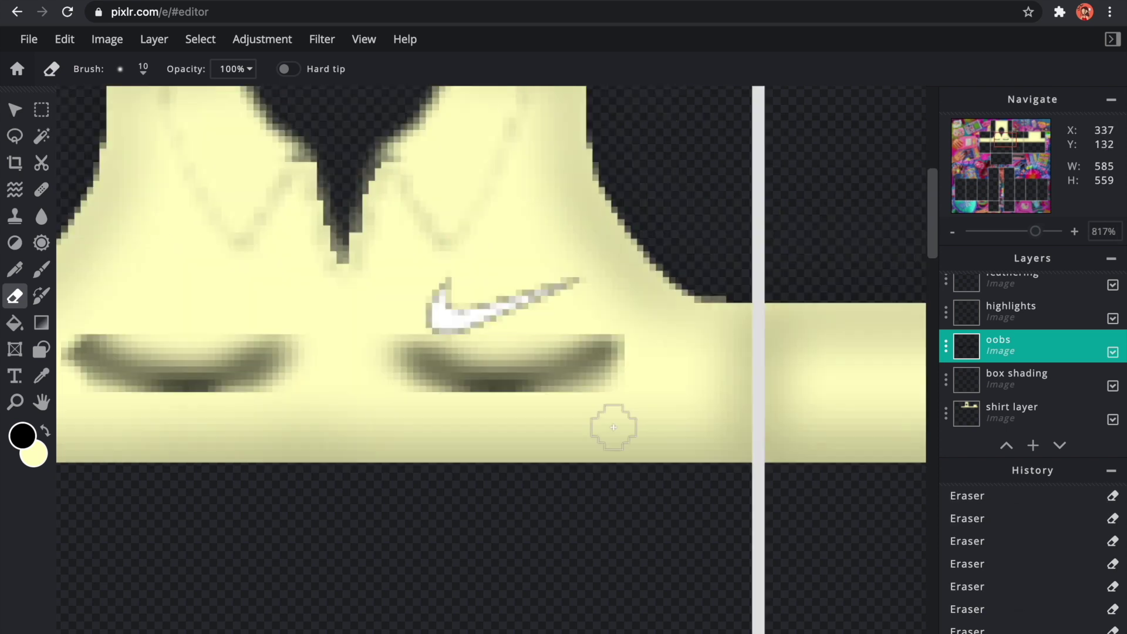
scroll(613, 427, down, 2)
scroll(606, 423, up, 4)
scroll(851, 340, down, 3)
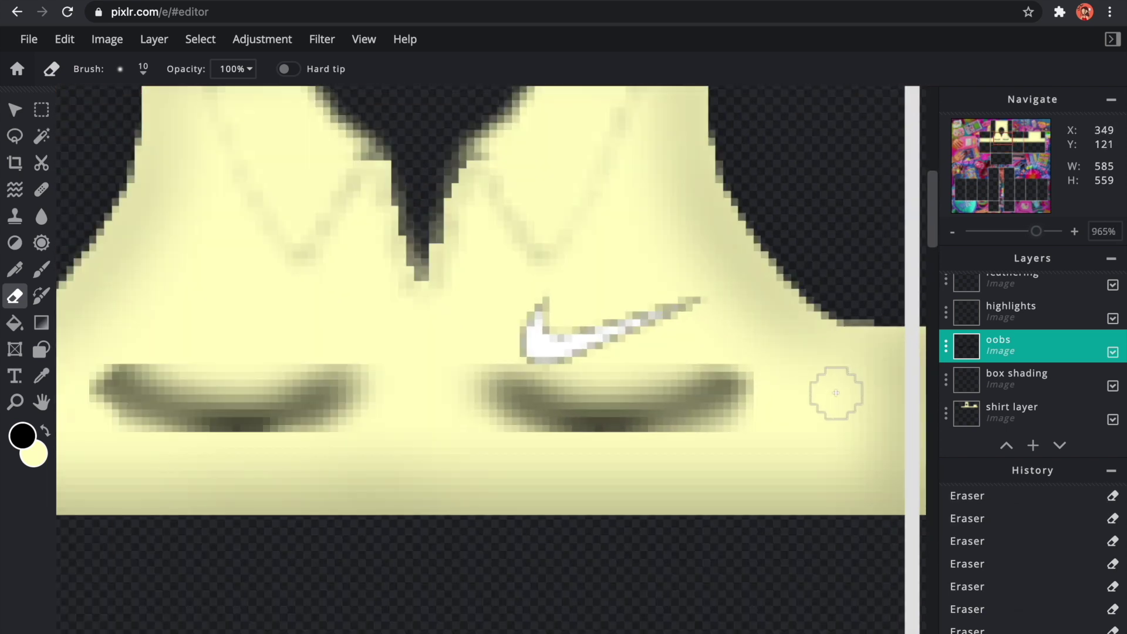
key(v)
scroll(415, 375, down, 3)
drag(467, 407, 467, 427)
click(866, 565)
Lower the oobs layer's transparency to about 14 so the curves become faint shading.
click(942, 351)
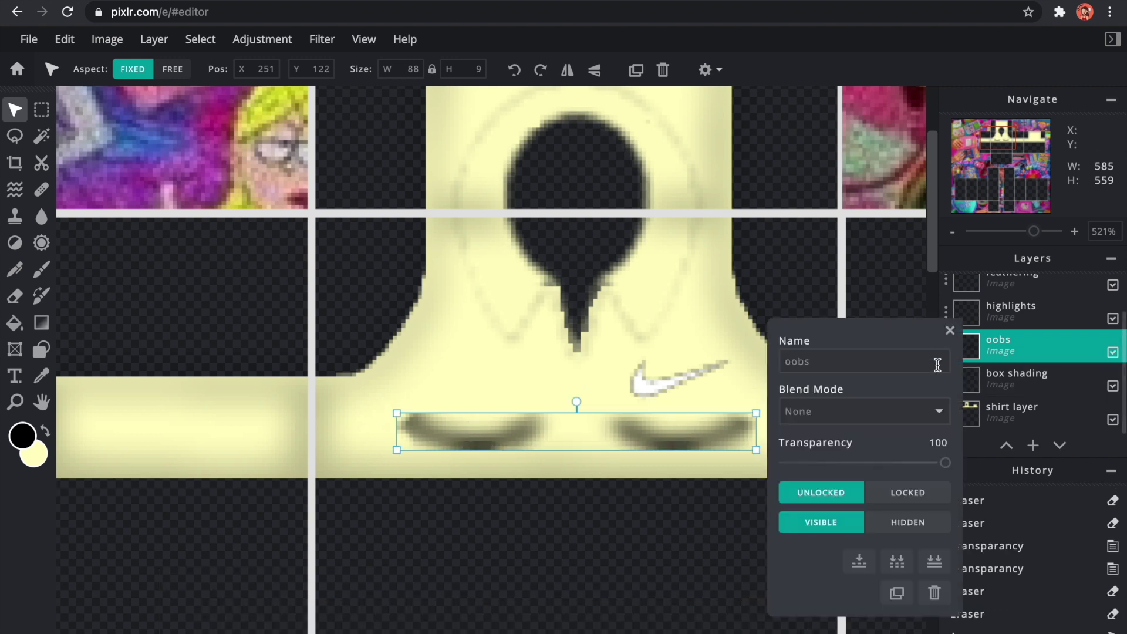
drag(946, 463, 809, 464)
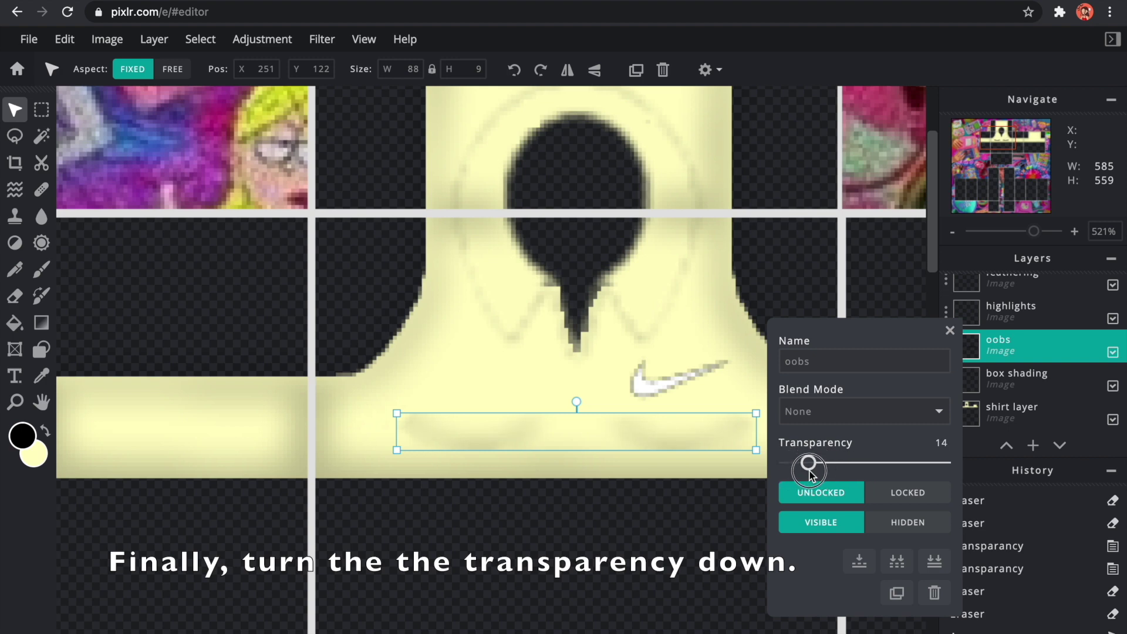
drag(808, 475, 805, 469)
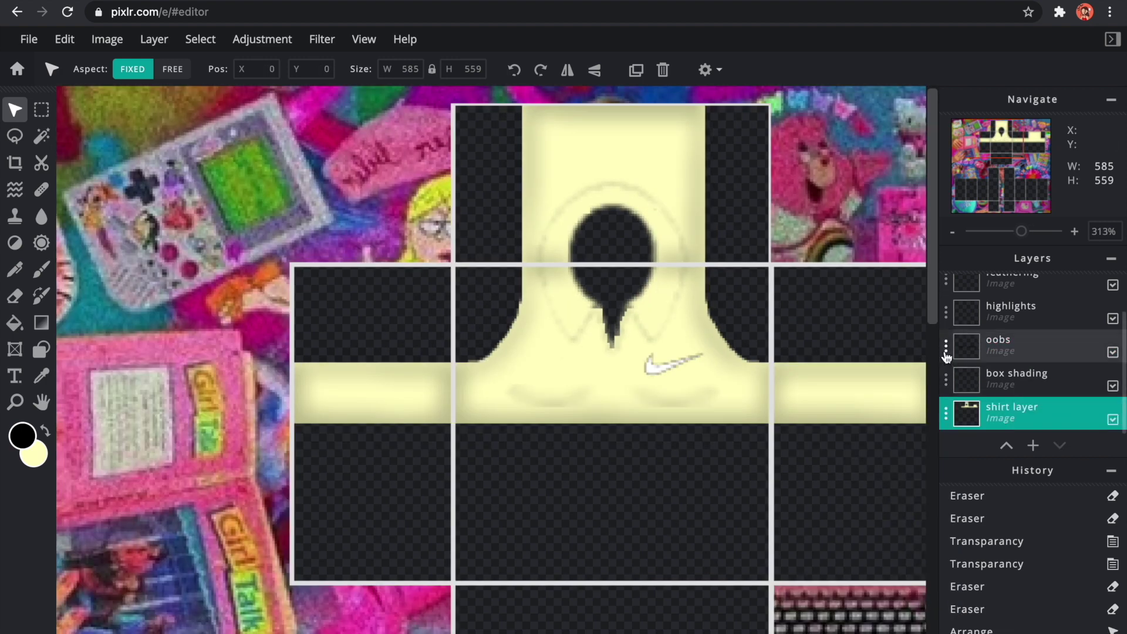
click(943, 347)
Select the highlights layer and set the foreground colour to white.
click(43, 111)
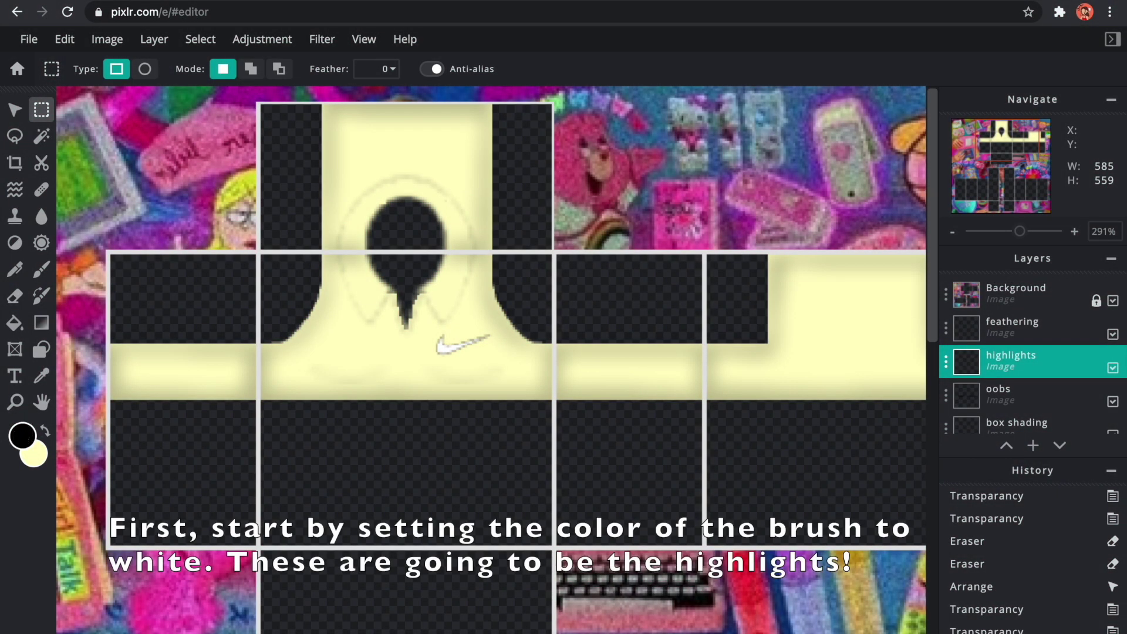
click(22, 436)
drag(405, 270, 367, 231)
click(703, 475)
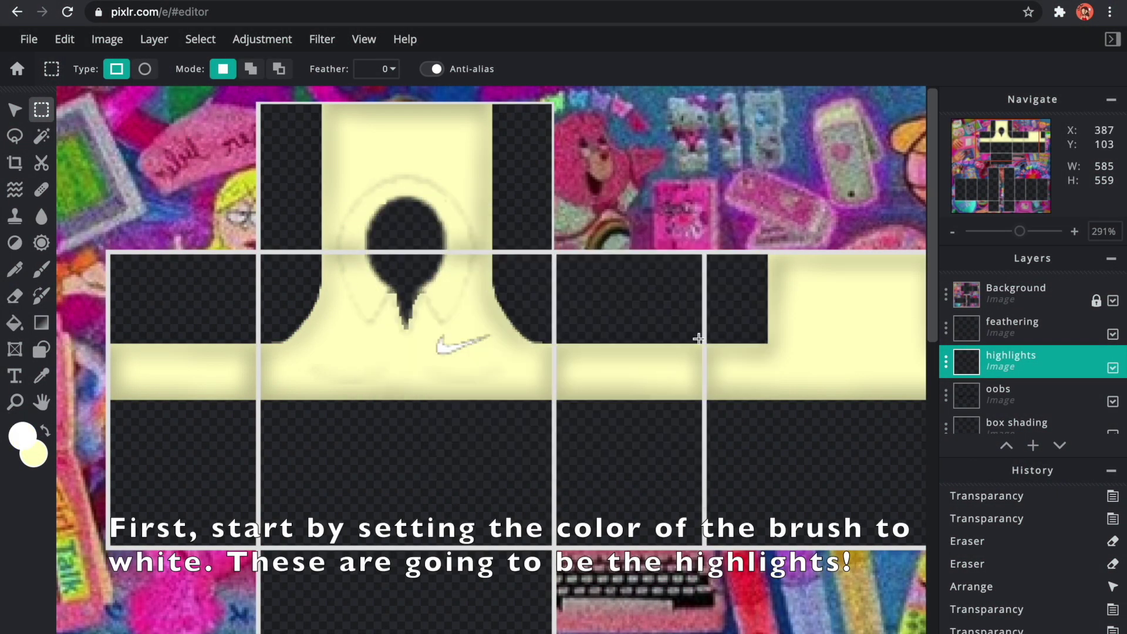
Set the Draw brush size to 10 px for painting the highlights.
scroll(951, 393, down, 1)
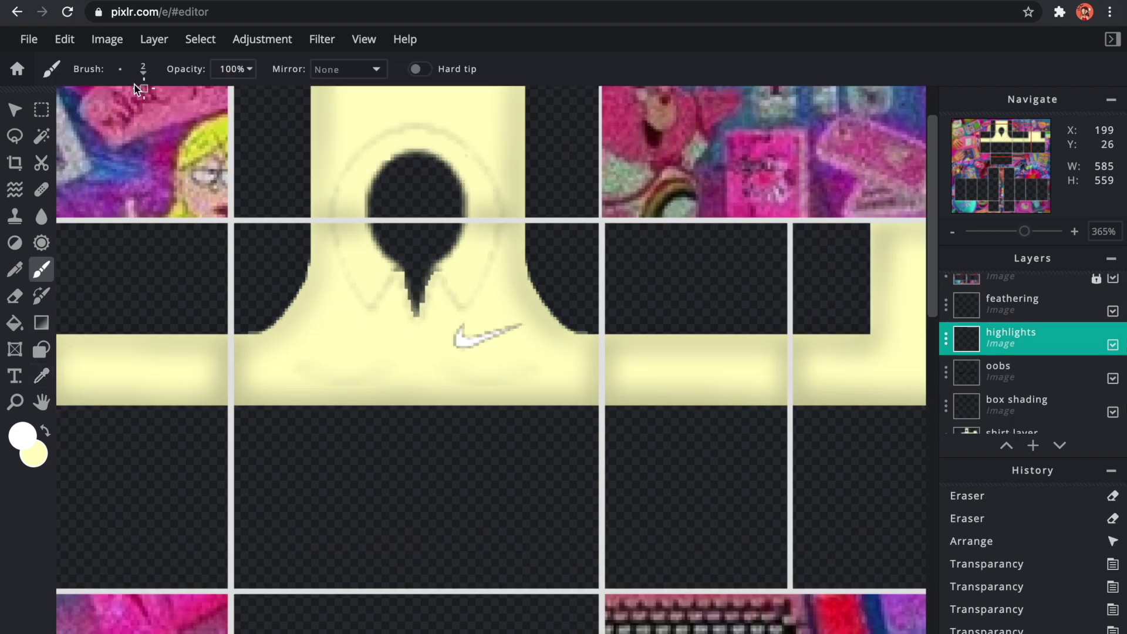
click(141, 69)
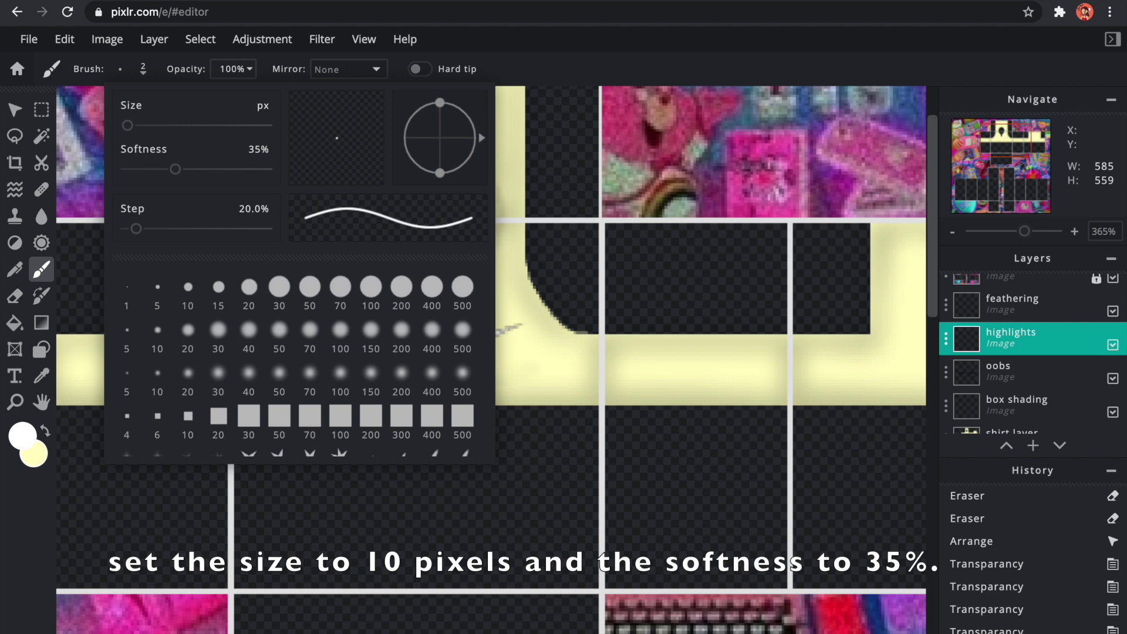
click(131, 62)
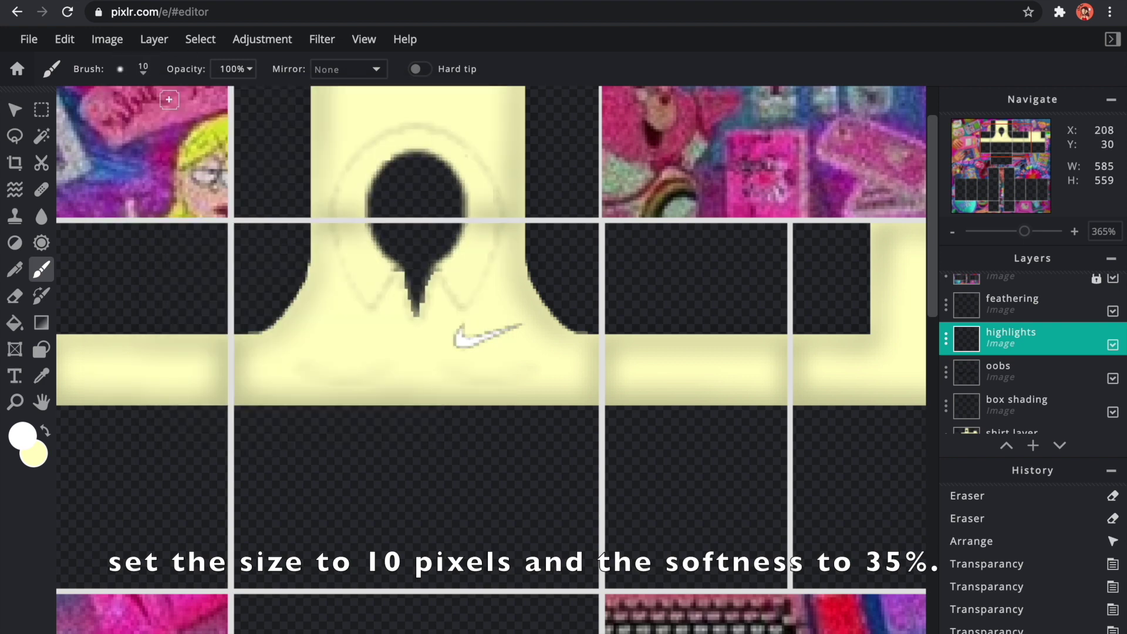
Paint a dense white squiggle across the middle of the side panel left of the shirt front.
scroll(302, 213, down, 4)
scroll(265, 247, up, 3)
scroll(317, 281, up, 2)
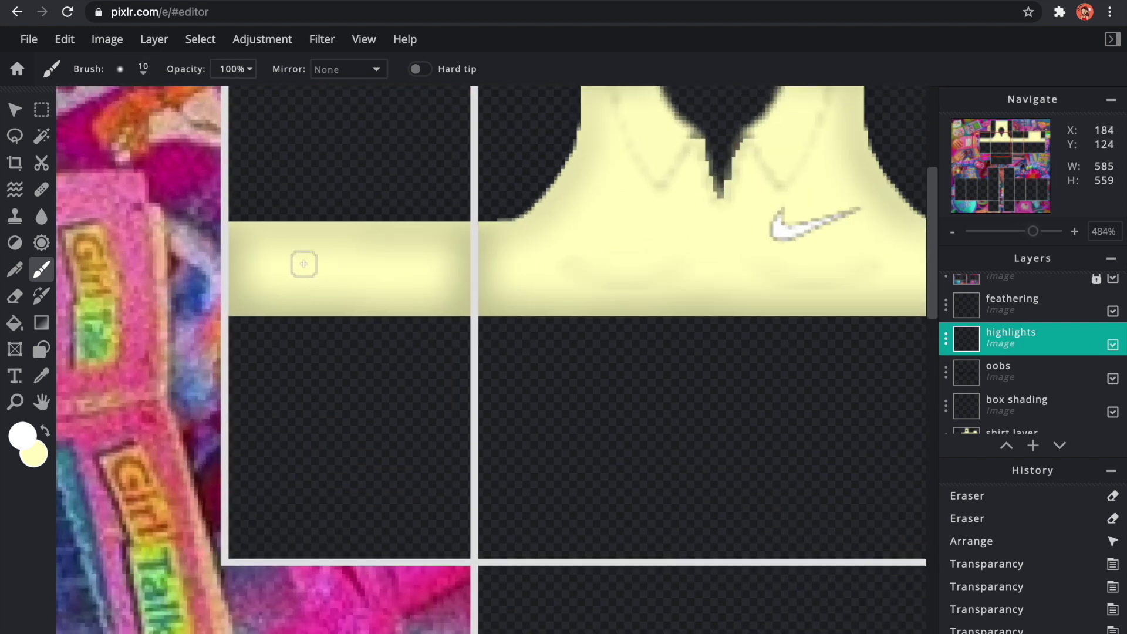
drag(282, 248, 355, 254)
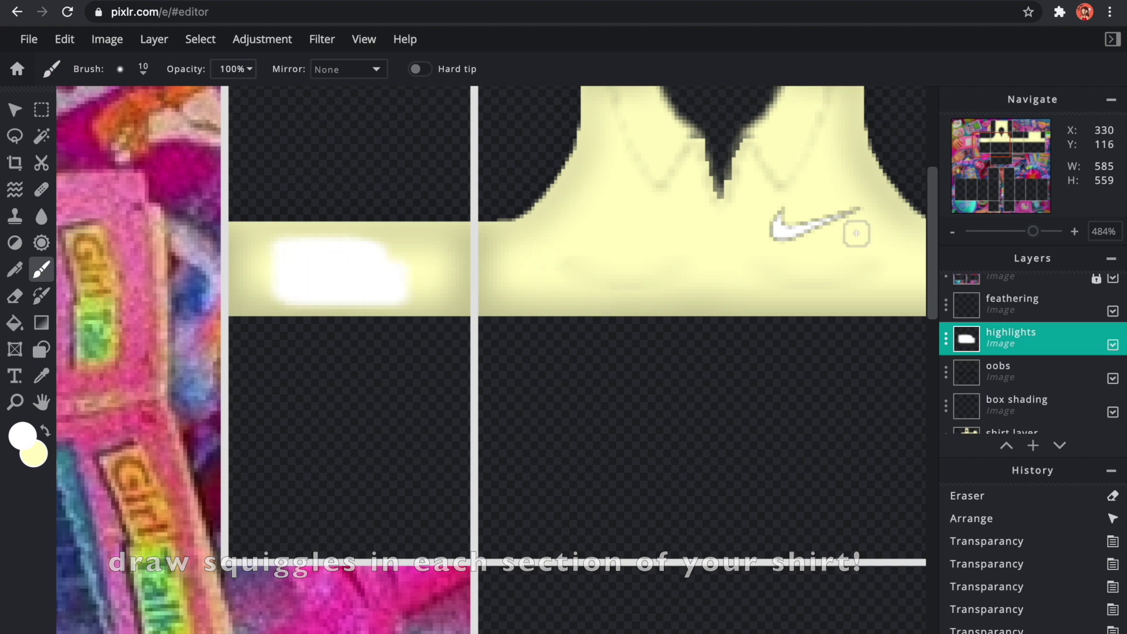
drag(934, 215, 933, 130)
drag(641, 134, 757, 142)
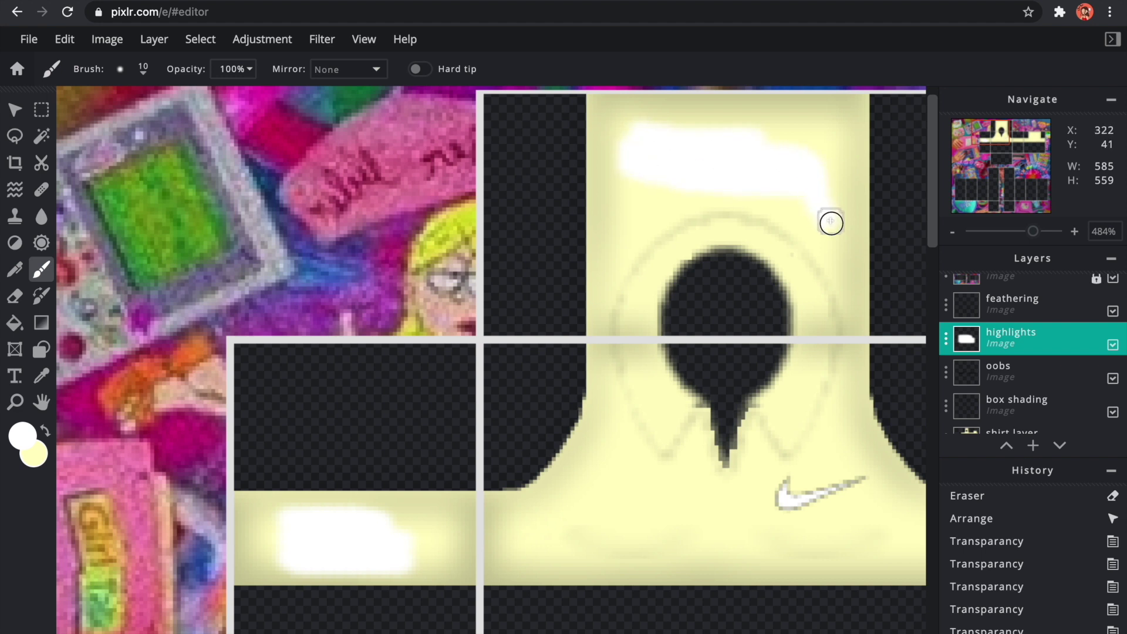
drag(849, 287, 848, 428)
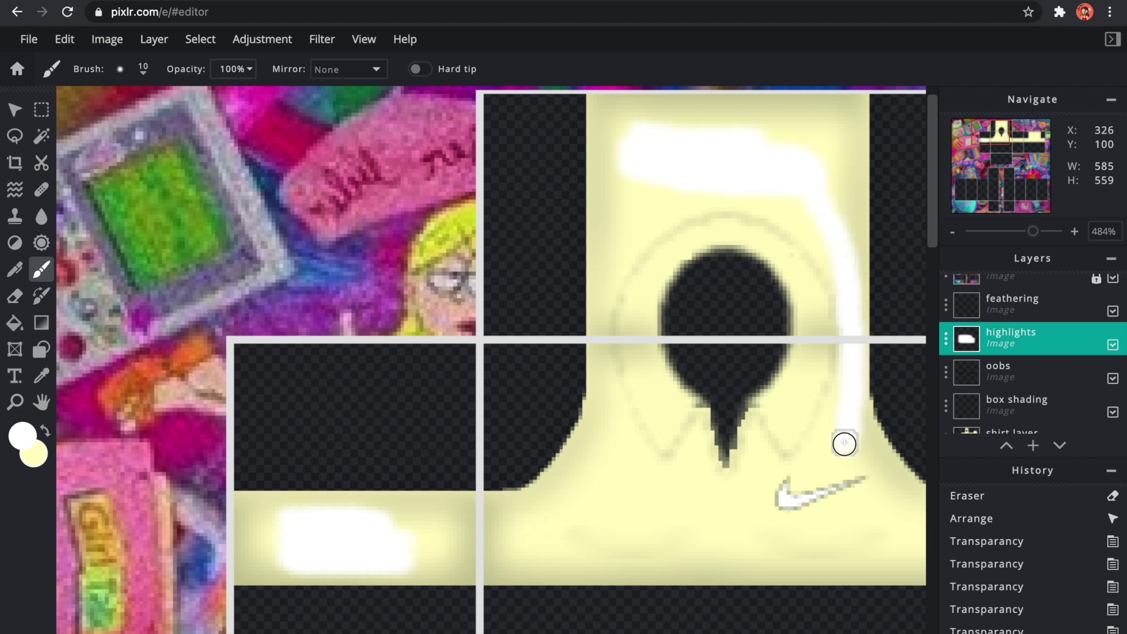
mouse_move(624, 156)
mouse_down()
mouse_move(599, 303)
mouse_move(600, 456)
mouse_up()
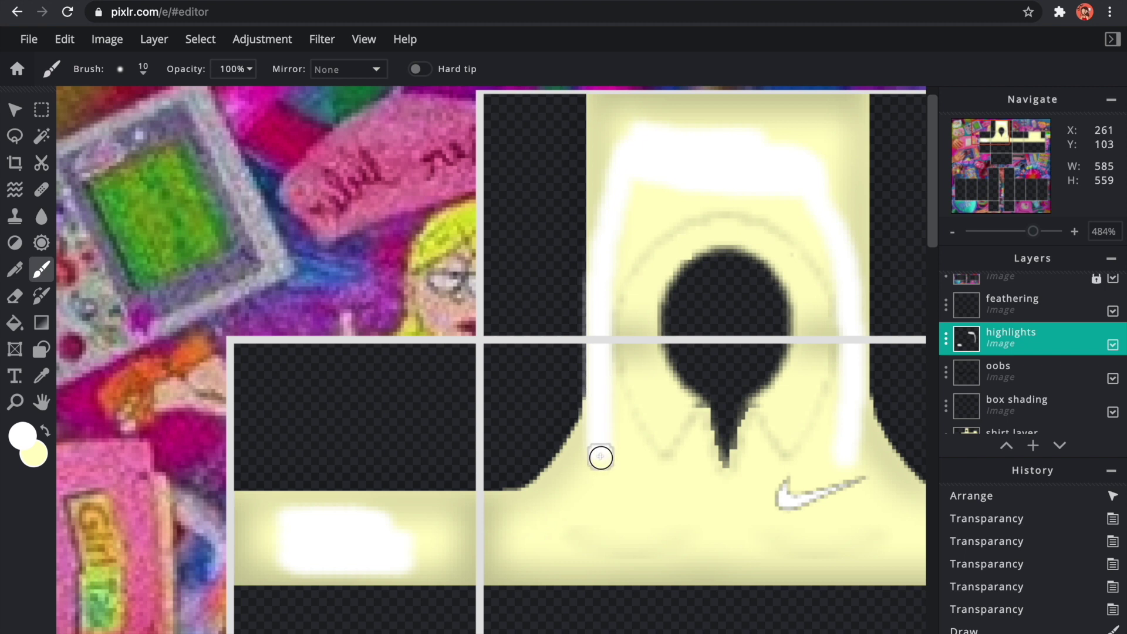
key(ctrl+z)
key(ctrl+z)
key(ctrl+z)
Select the yellow shirt area on the shirt layer with the Magic Wand, and make the highlights layer active again.
scroll(1003, 411, down, 1)
click(1005, 417)
click(42, 138)
click(654, 168)
click(1010, 312)
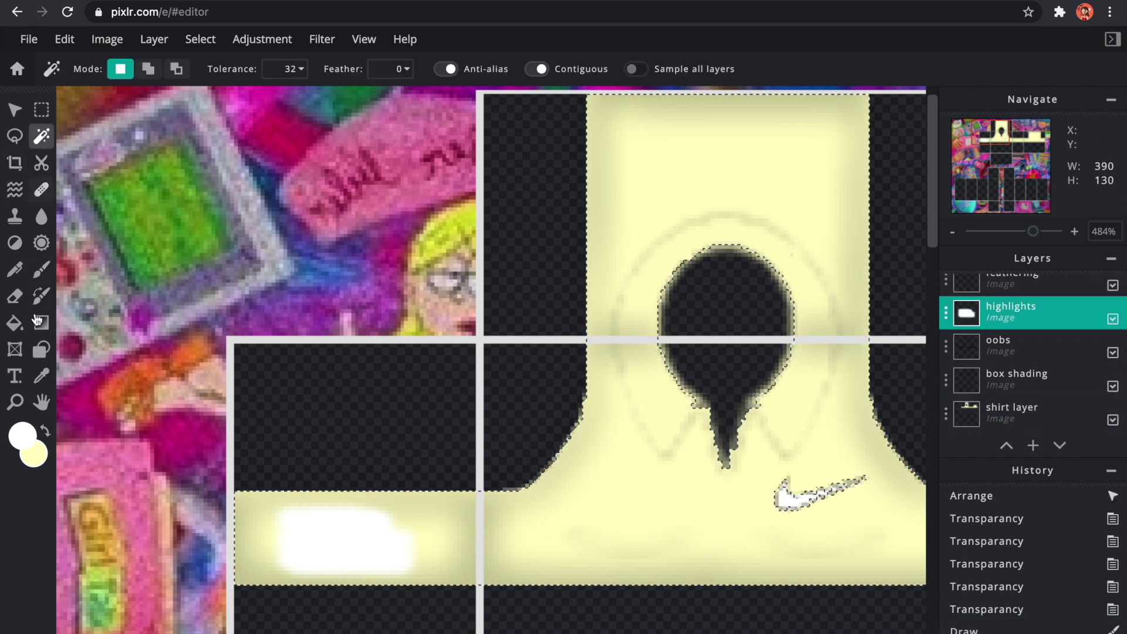
Paint white highlights inside the selection across the area above the neckline and down the right shoulder strap.
click(41, 270)
scroll(491, 359, right, 3)
mouse_move(509, 136)
mouse_down()
mouse_move(616, 138)
mouse_move(649, 157)
mouse_up()
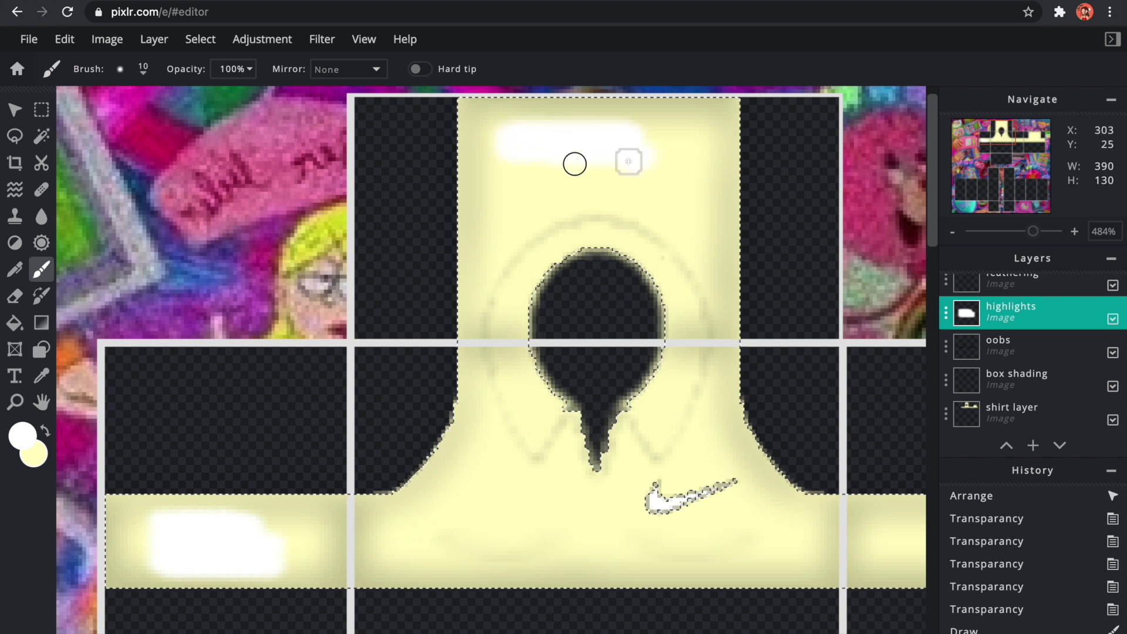
drag(719, 259, 725, 389)
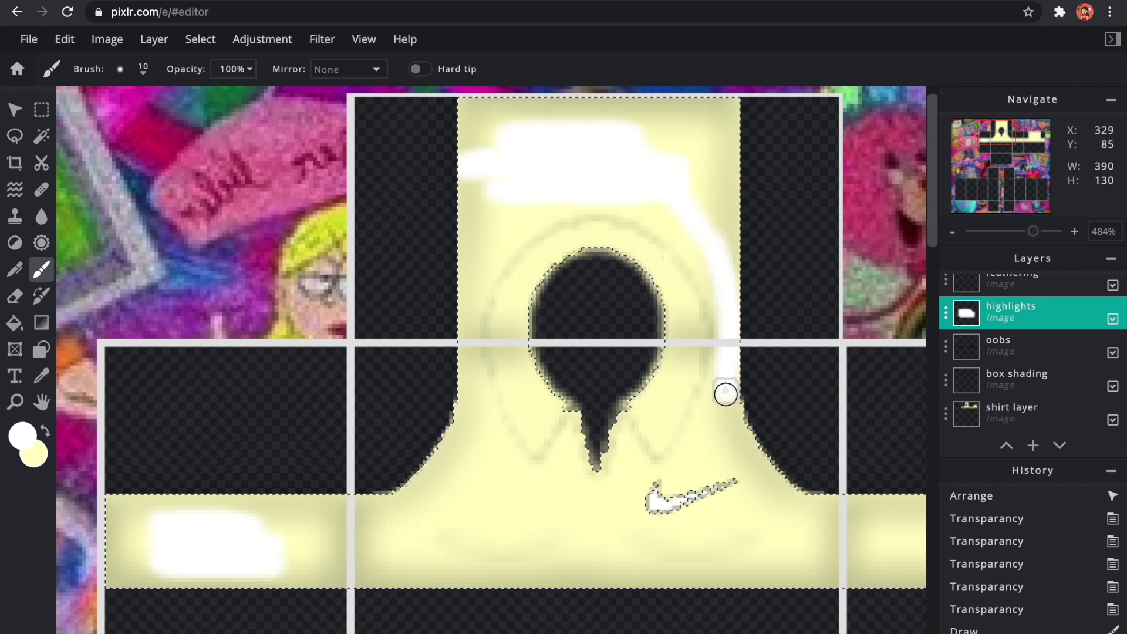
drag(722, 454, 723, 468)
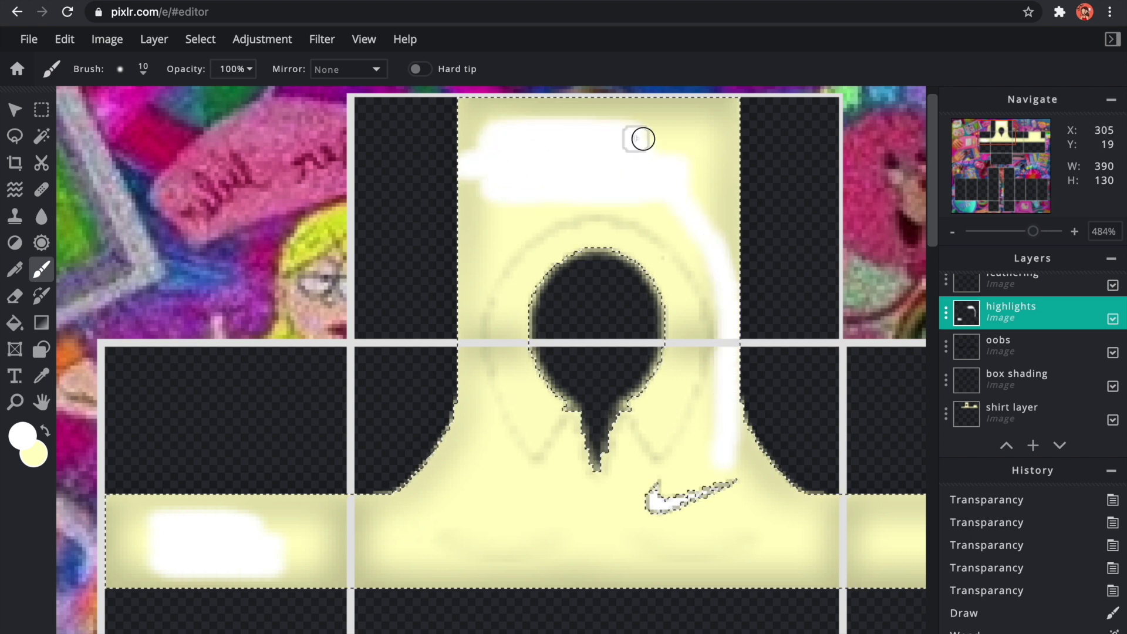
Extend the white highlights down the left shoulder strap, across the chest and down the centre of the shirt front.
click(641, 125)
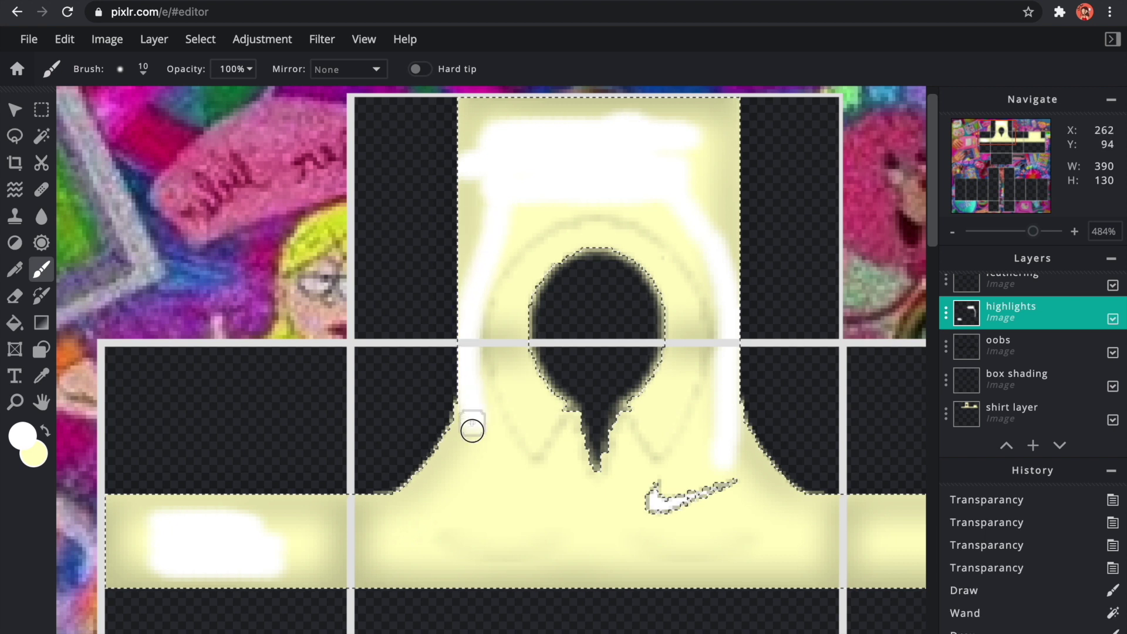
drag(470, 463, 473, 498)
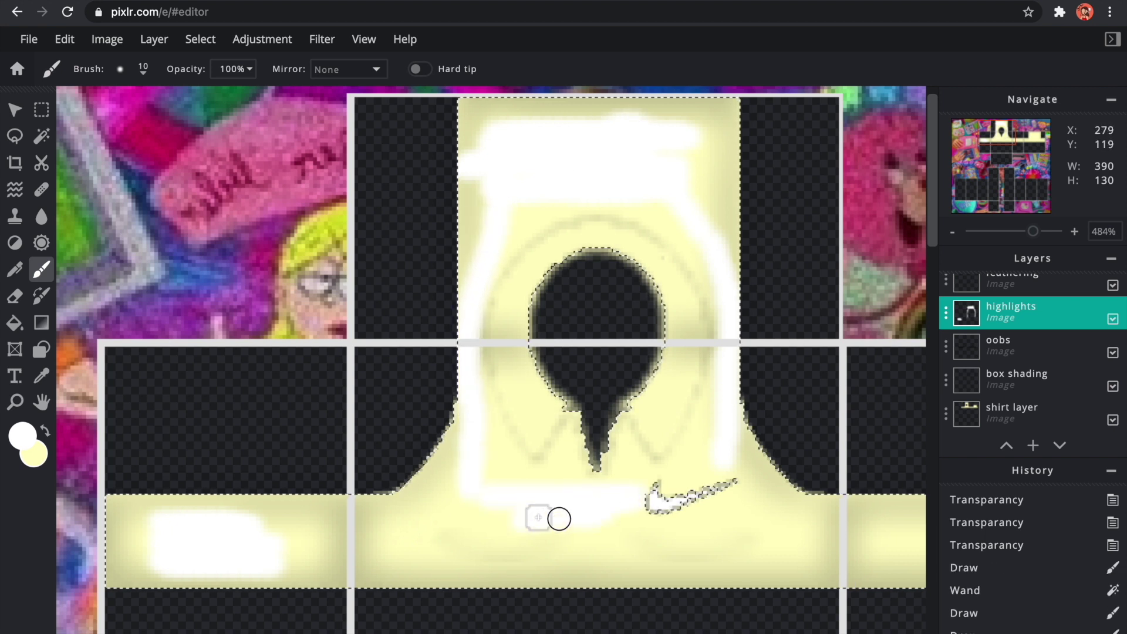
drag(547, 576, 625, 577)
mouse_move(787, 513)
mouse_down()
mouse_move(814, 542)
mouse_move(796, 570)
mouse_up()
key(ctrl+z)
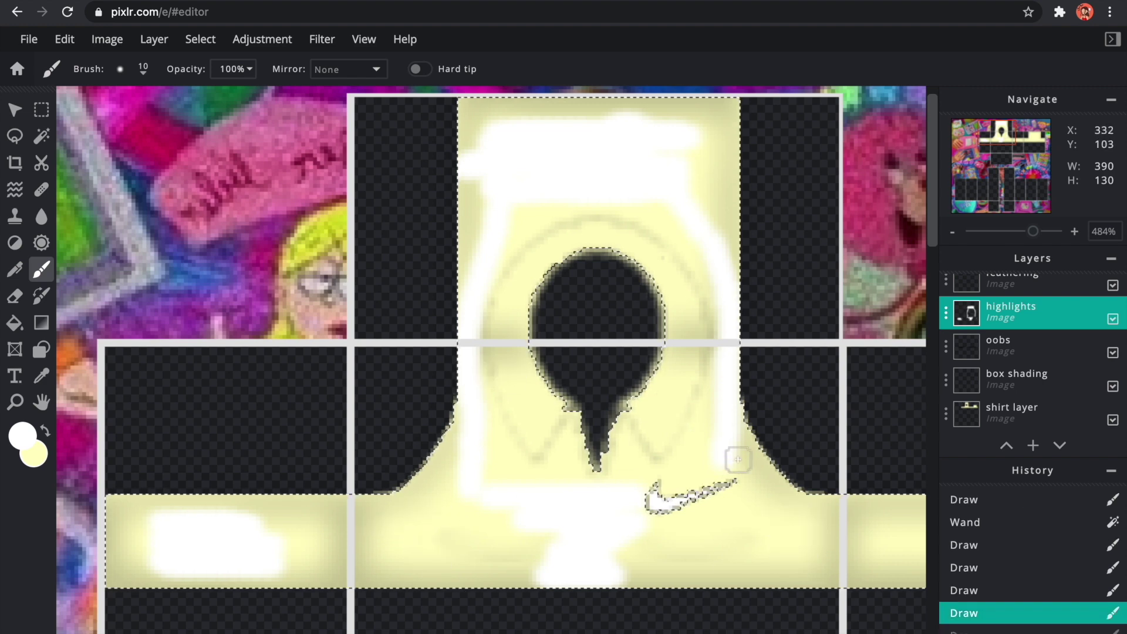
Paint white squiggles on the side panel right of the shirt front and over the whole adjoining back panel.
scroll(669, 509, right, 10)
mouse_move(347, 534)
mouse_down()
mouse_move(460, 538)
mouse_move(468, 581)
mouse_up()
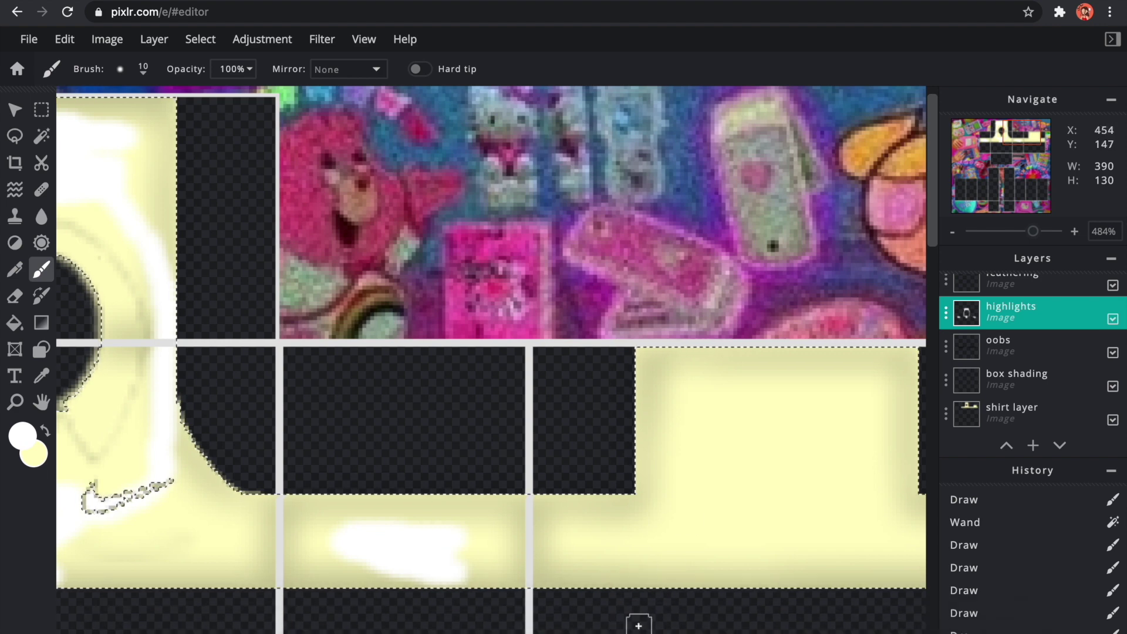
scroll(493, 379, right, 4)
drag(490, 386, 640, 400)
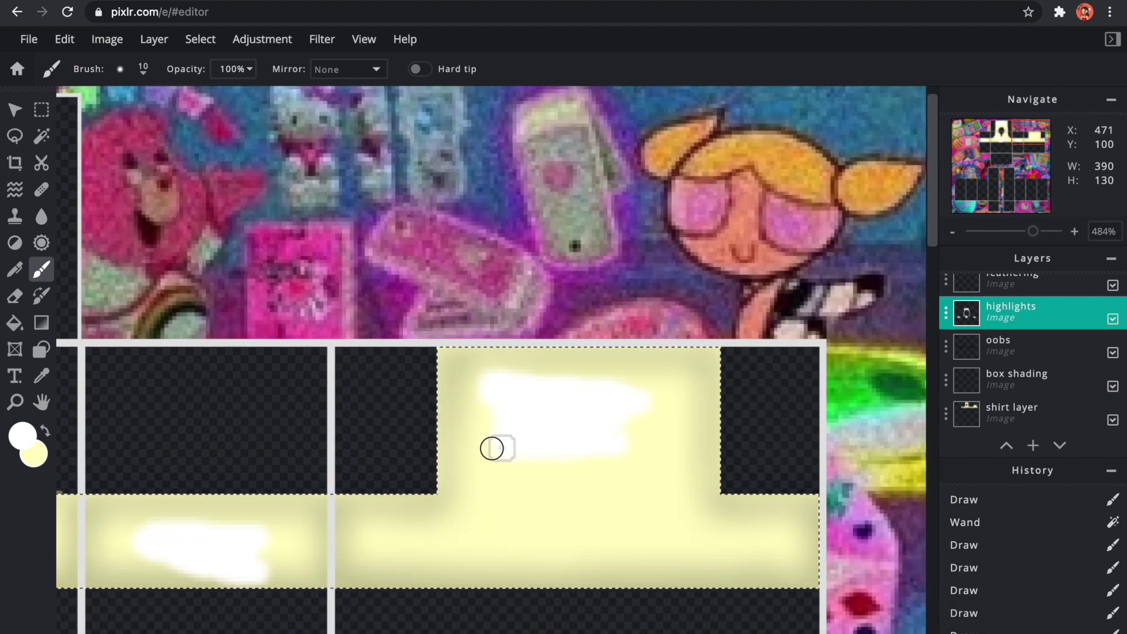
mouse_move(519, 533)
mouse_down()
mouse_move(712, 539)
mouse_move(525, 537)
mouse_up()
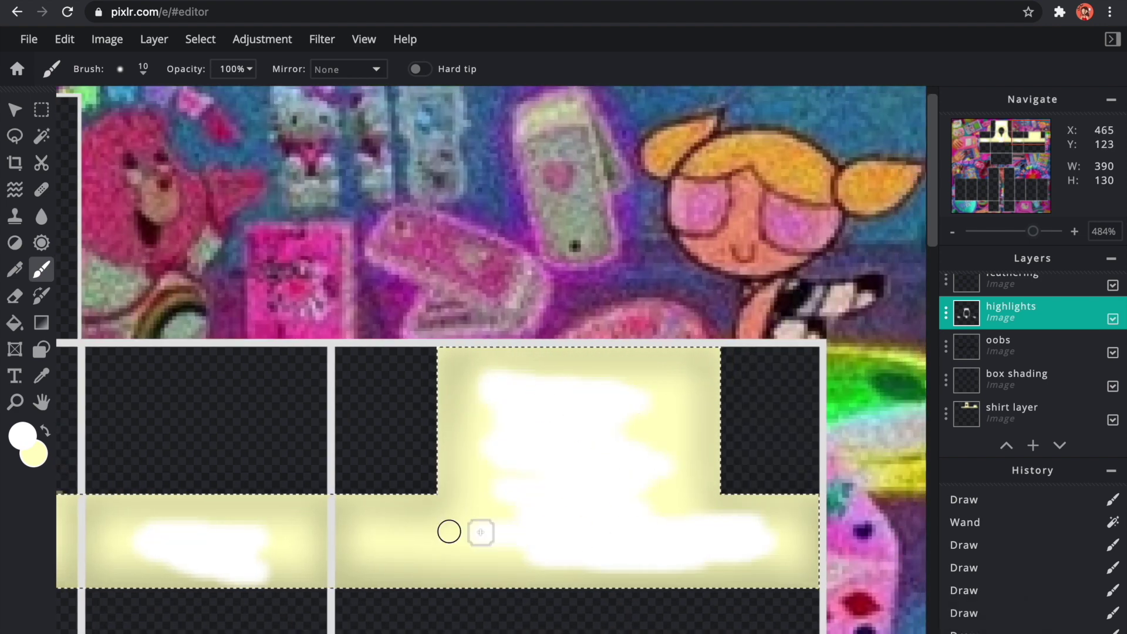
drag(408, 542, 470, 556)
Apply a Gaussian blur with an amount of 100 to the highlights layer.
scroll(571, 478, down, 1)
scroll(571, 478, up, 3)
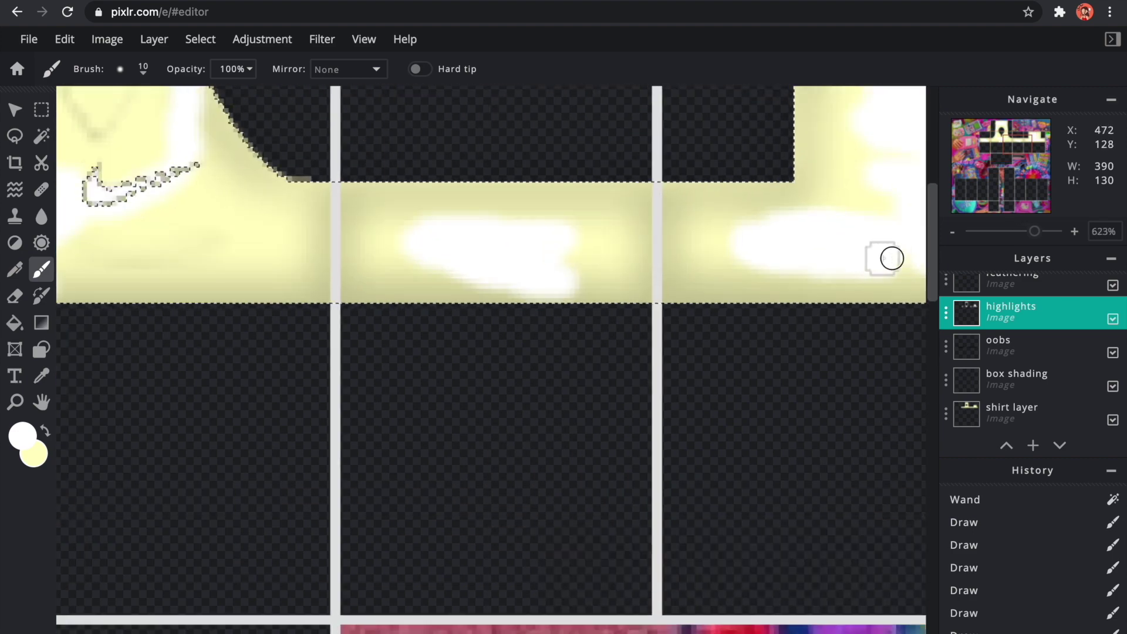
scroll(877, 259, down, 10)
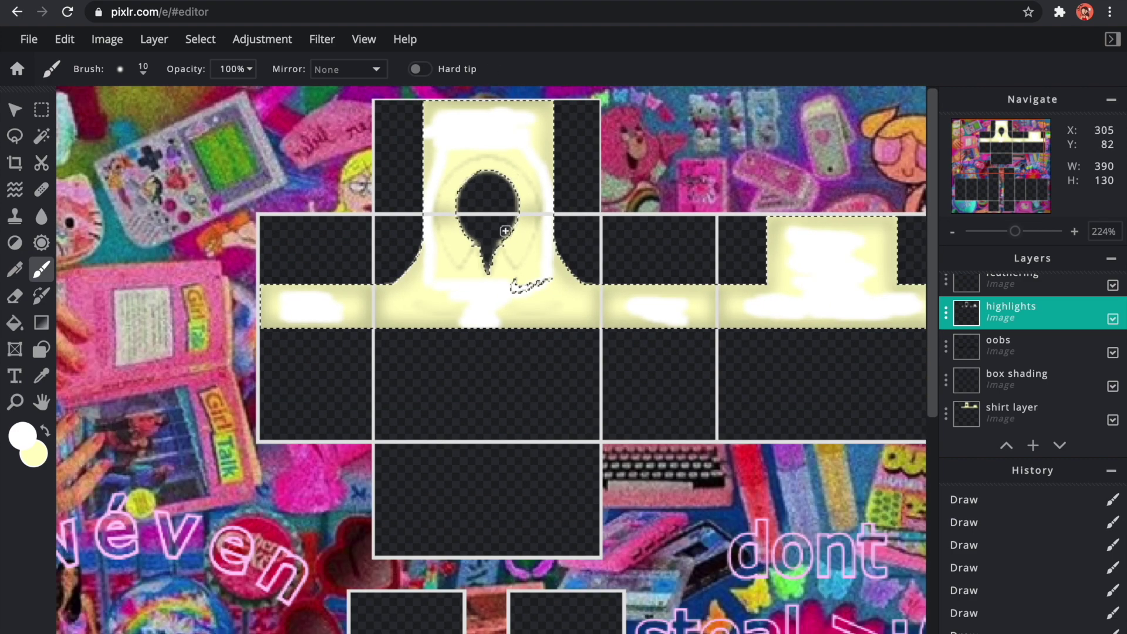
scroll(508, 220, up, 8)
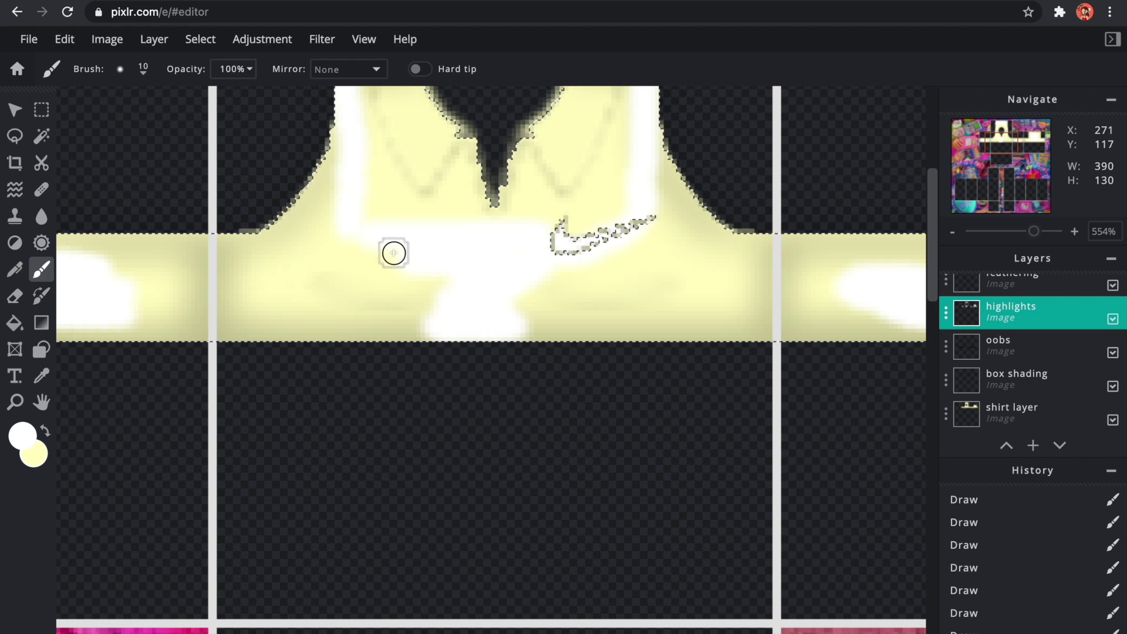
scroll(699, 276, down, 5)
click(321, 38)
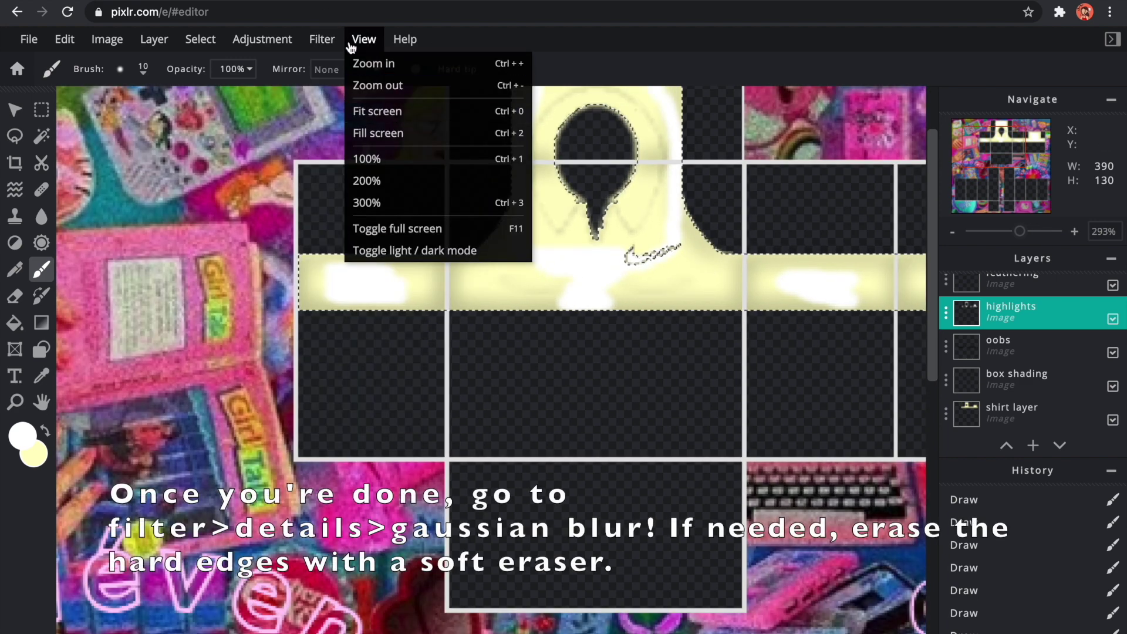
mouse_move(452, 90)
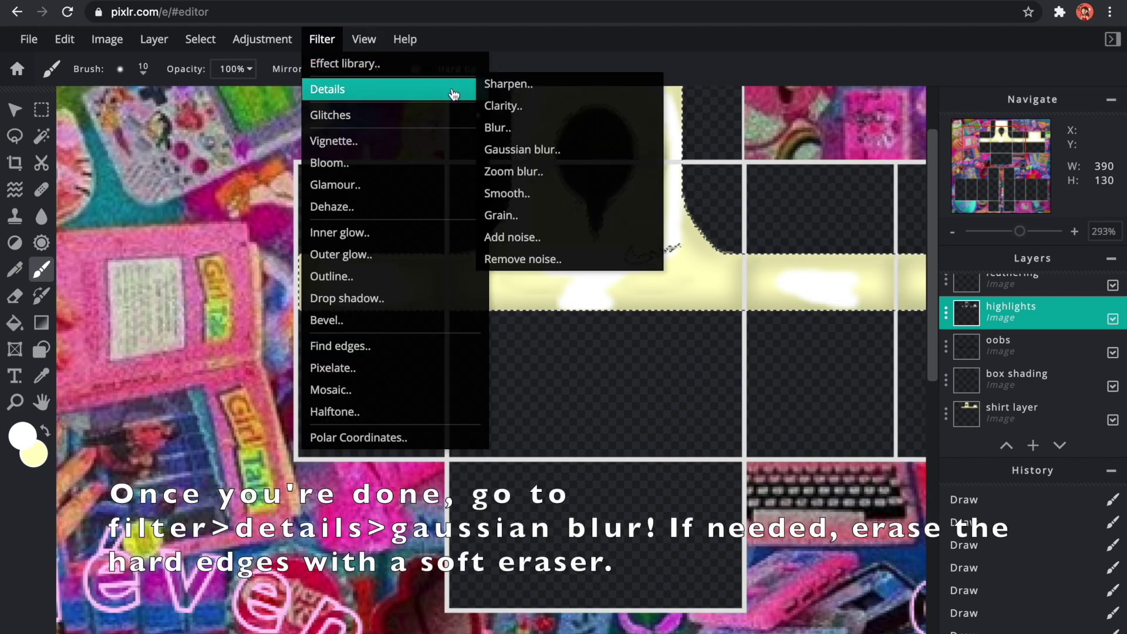
click(545, 152)
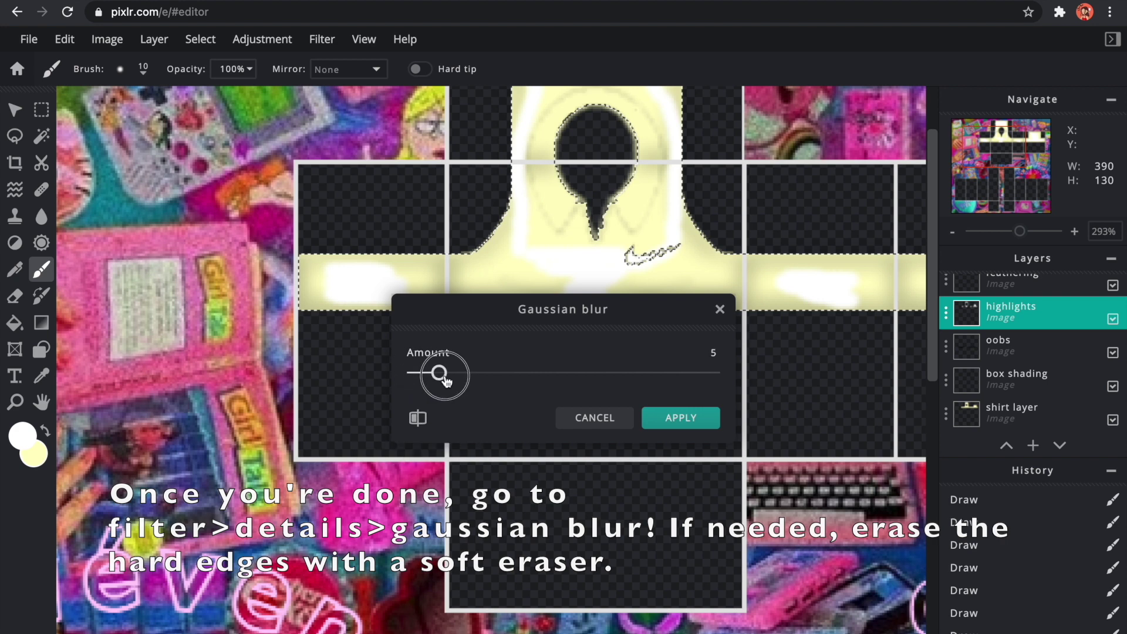
drag(436, 379, 529, 383)
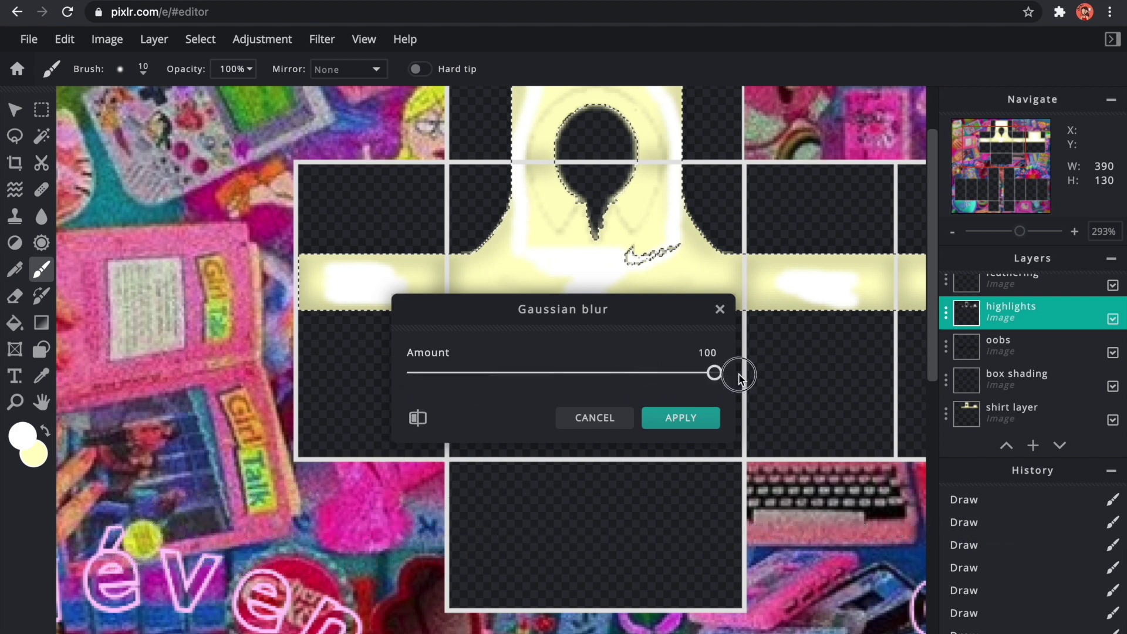
click(698, 414)
scroll(709, 372, up, 5)
scroll(774, 263, down, 1)
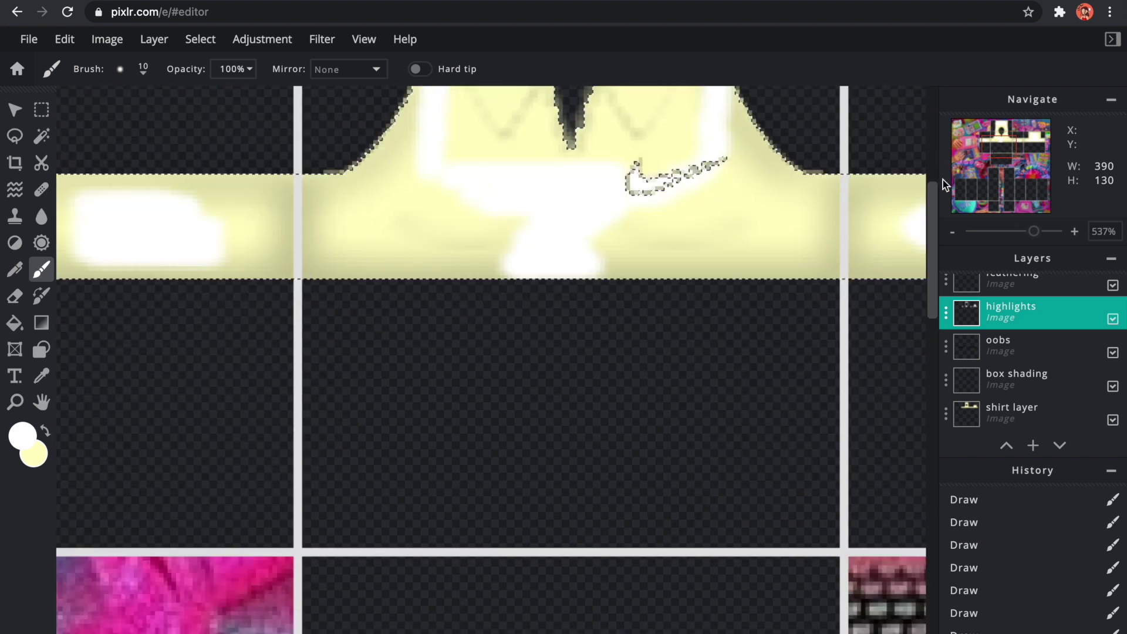
Lower the highlights layer's transparency to 11 and close its settings.
scroll(775, 263, down, 4)
scroll(766, 266, down, 2)
click(946, 313)
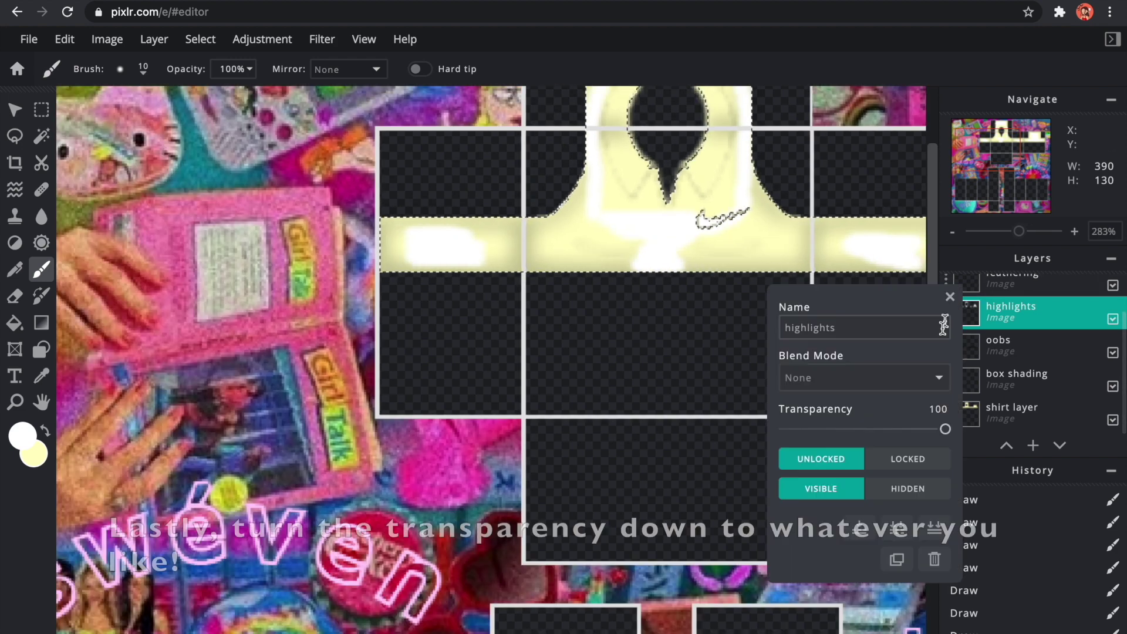
drag(940, 433, 890, 441)
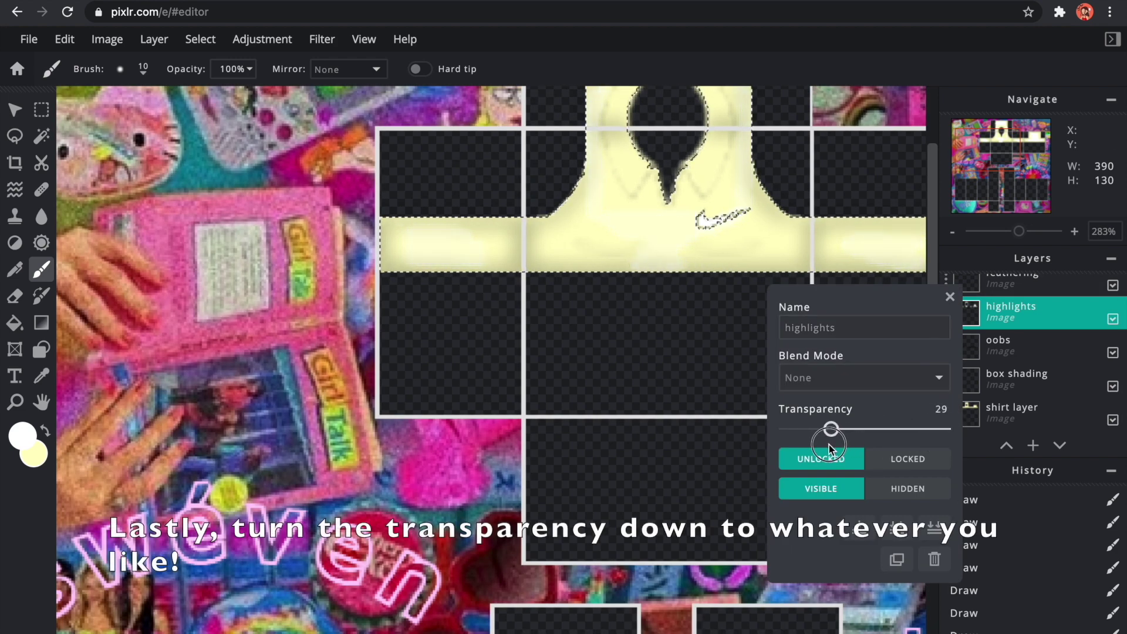
drag(820, 450, 804, 455)
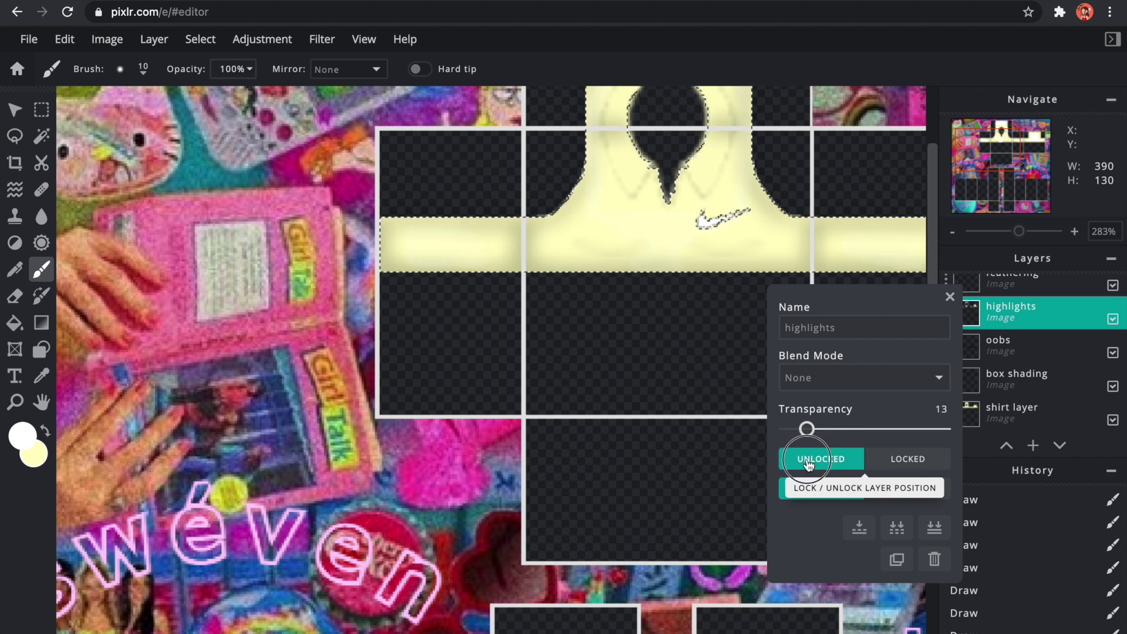
drag(821, 462, 857, 457)
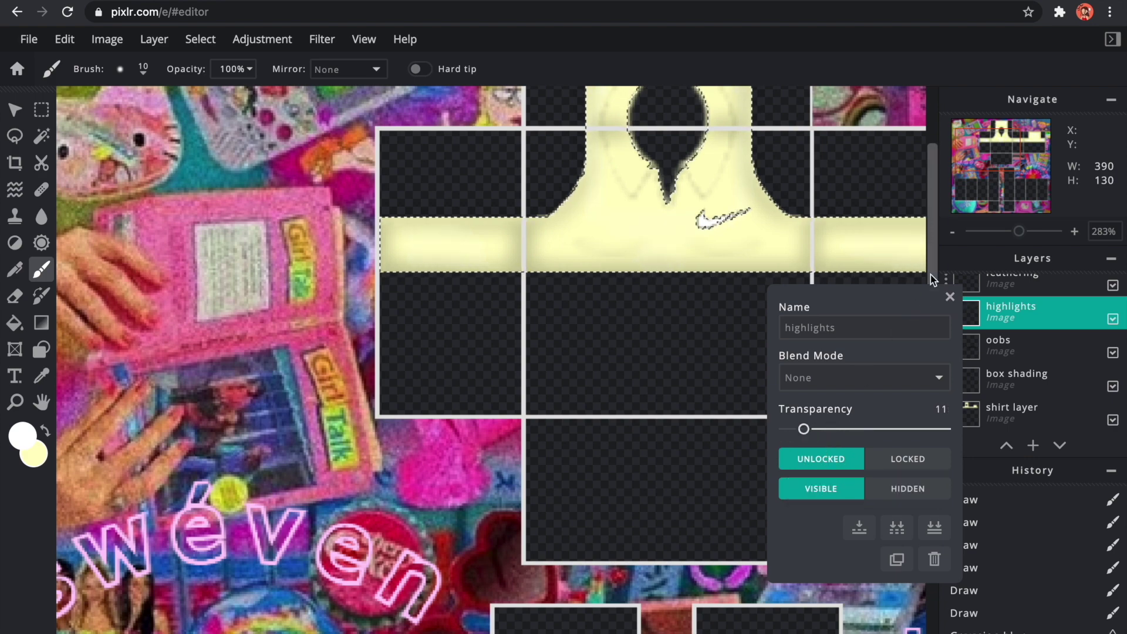
click(949, 294)
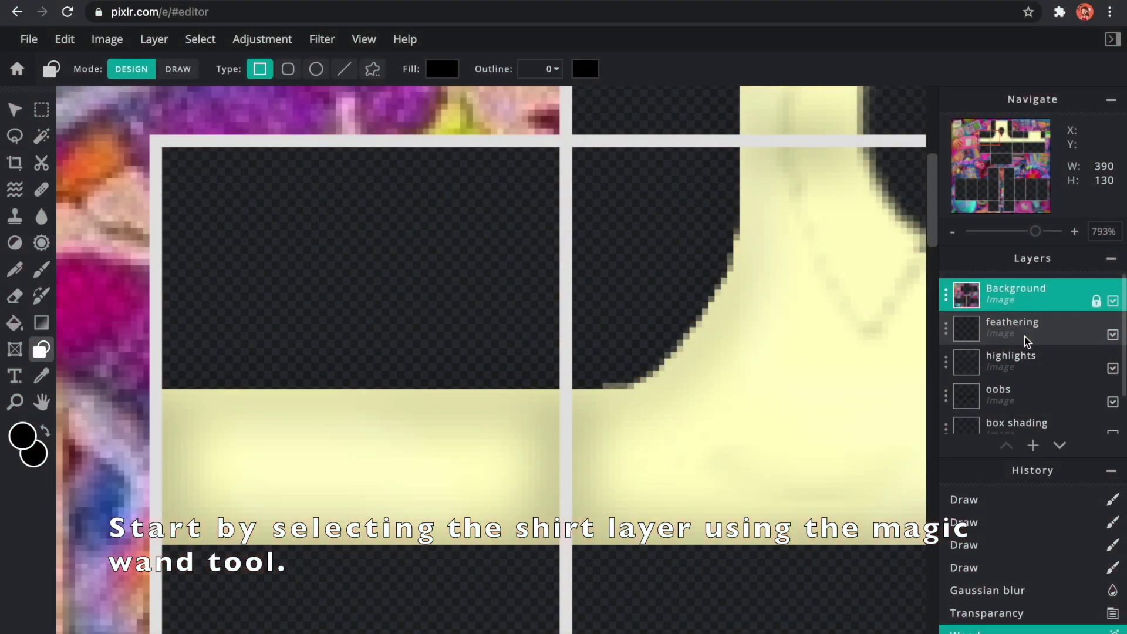
Make the feathering layer active and set the rectangle Shape tool to Draw mode with an outline of 0.
click(1023, 333)
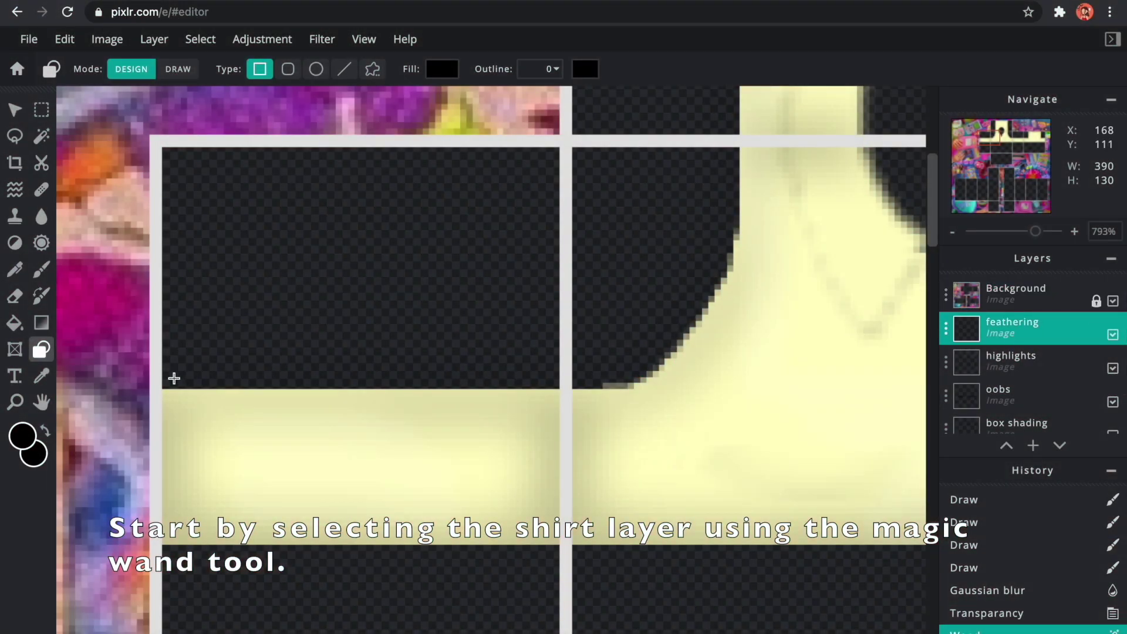
click(170, 67)
click(1021, 327)
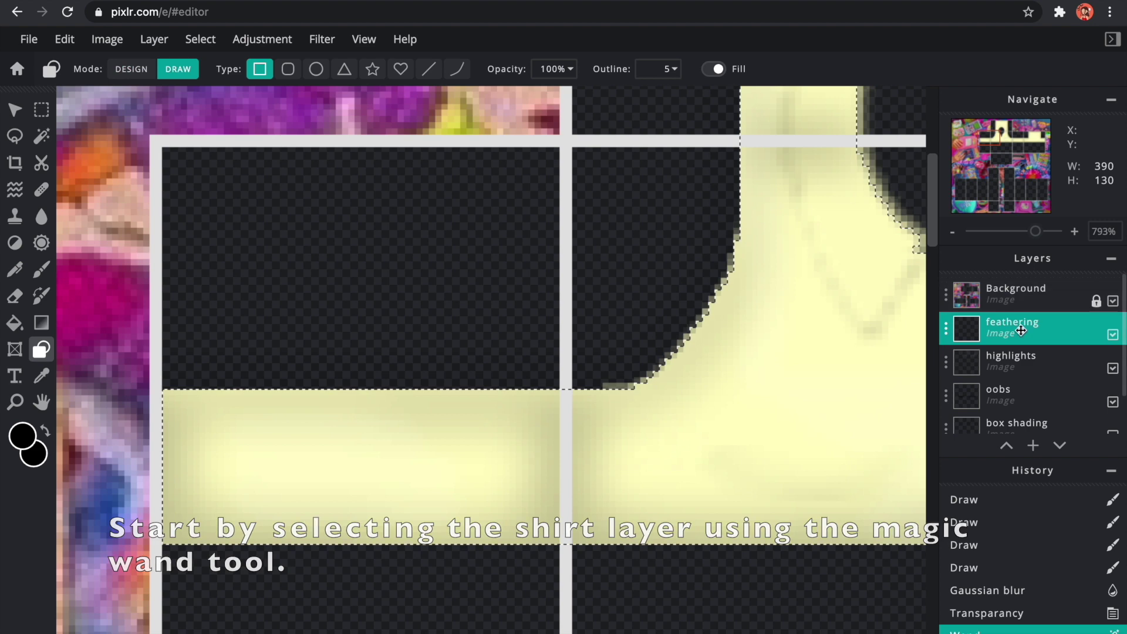
scroll(1021, 352, down, 1)
drag(152, 382, 175, 545)
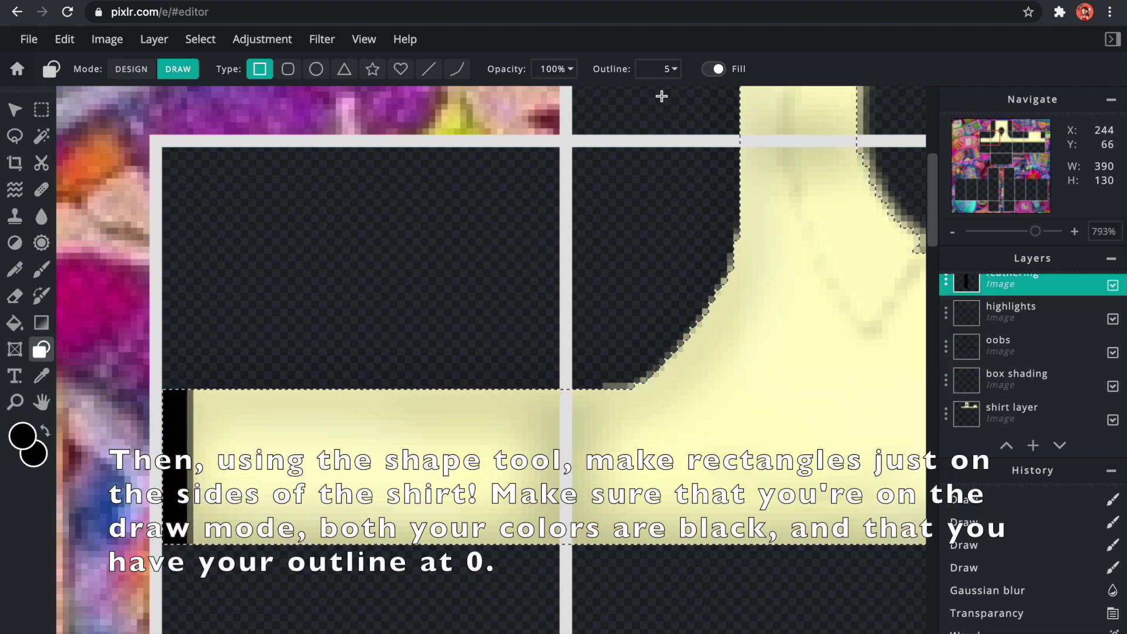
key(ctrl+z)
click(664, 66)
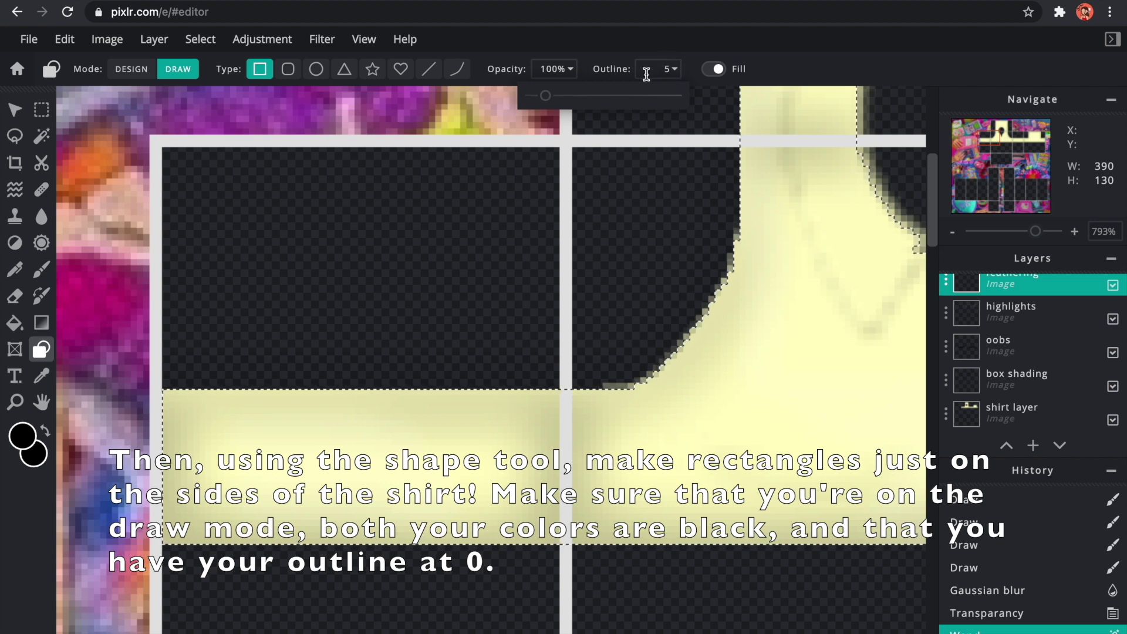
key(BackSpace)
text(0)
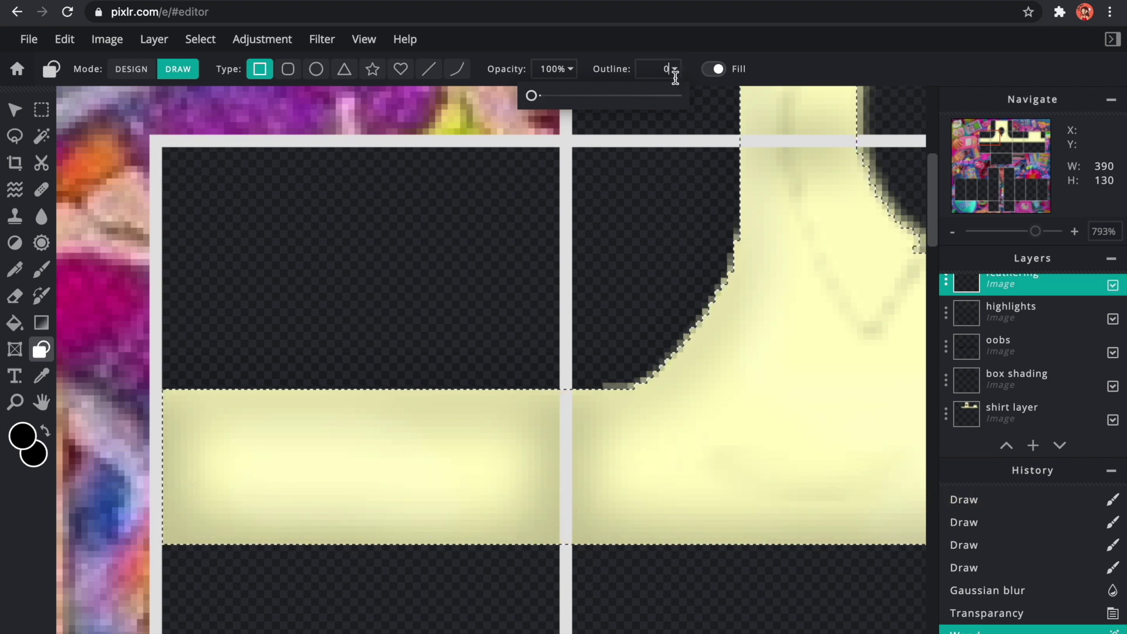
Draw narrow black rectangles on both edges of the left side panel, the front's left edge and the outer edge of the left shoulder strap.
mouse_move(172, 386)
mouse_down()
mouse_move(201, 523)
mouse_move(181, 548)
mouse_up()
mouse_move(540, 362)
mouse_down()
mouse_move(582, 457)
mouse_move(599, 556)
mouse_up()
scroll(788, 395, up, 1)
drag(934, 183, 939, 88)
scroll(851, 236, down, 3)
scroll(822, 170, up, 3)
mouse_move(644, 330)
mouse_down()
mouse_move(671, 604)
mouse_move(663, 625)
mouse_up()
Draw black rectangles along both sides of the seam between the shirt front and the side panel to its right.
drag(933, 161, 932, 223)
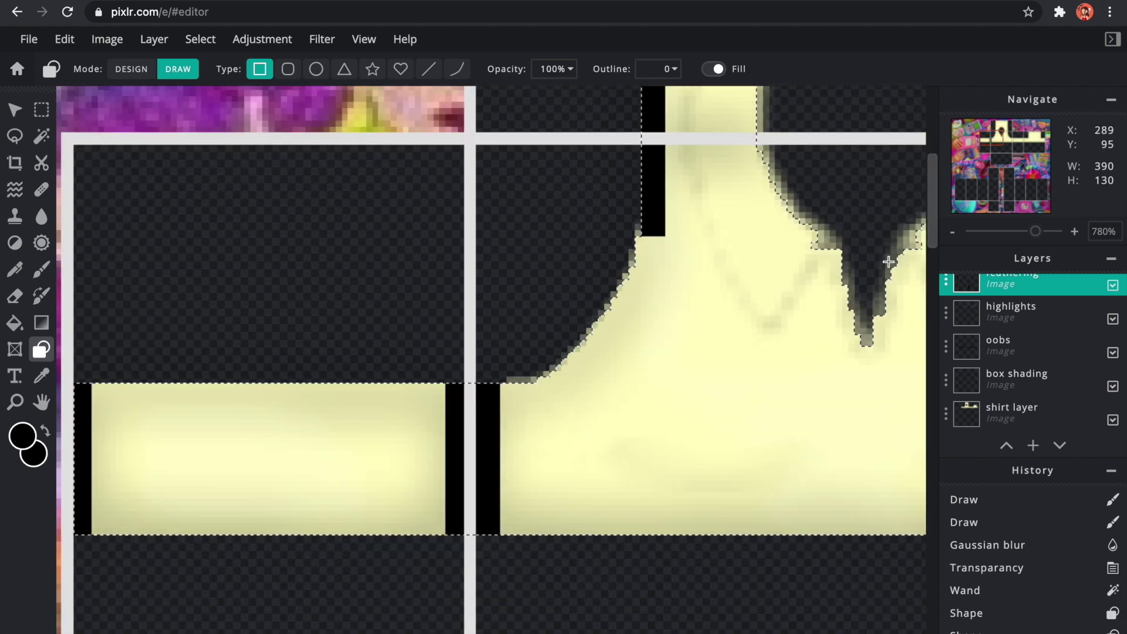
scroll(695, 576, right, 5)
drag(613, 371, 655, 542)
key(ctrl+z)
key(ctrl+z)
drag(661, 404, 669, 548)
scroll(633, 320, down, 5)
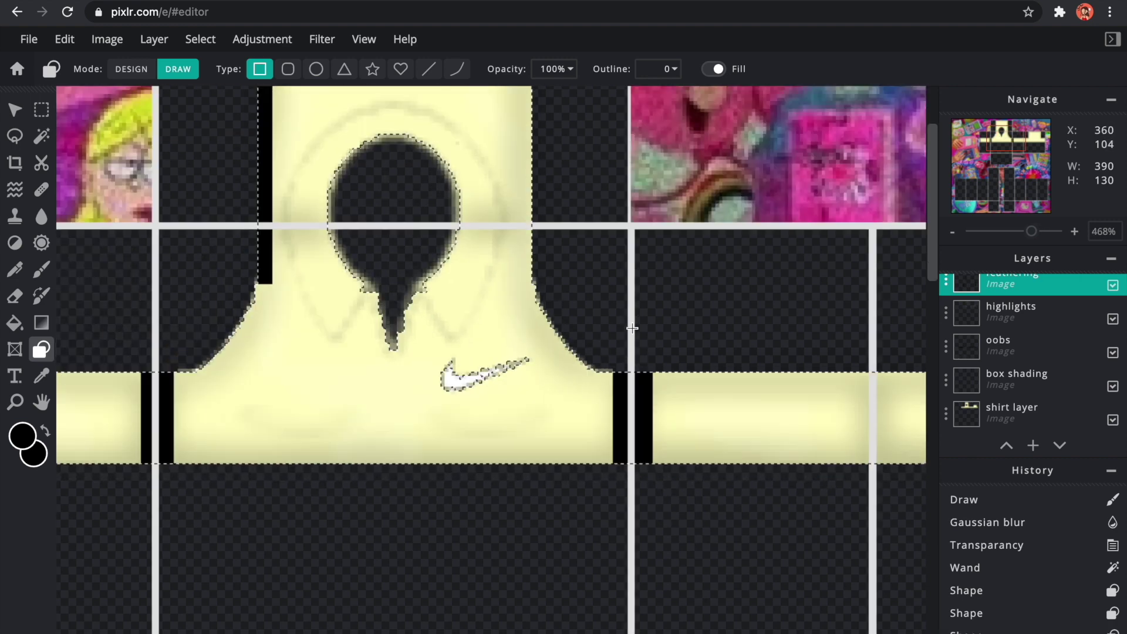
Draw a narrow black rectangle down the outer edge of the right shoulder strap.
scroll(570, 167, up, 5)
scroll(633, 103, up, 5)
mouse_move(1002, 139)
mouse_down()
mouse_move(949, 158)
mouse_move(945, 137)
mouse_move(999, 125)
mouse_up()
scroll(865, 129, down, 1)
drag(771, 144, 791, 587)
scroll(821, 497, down, 5)
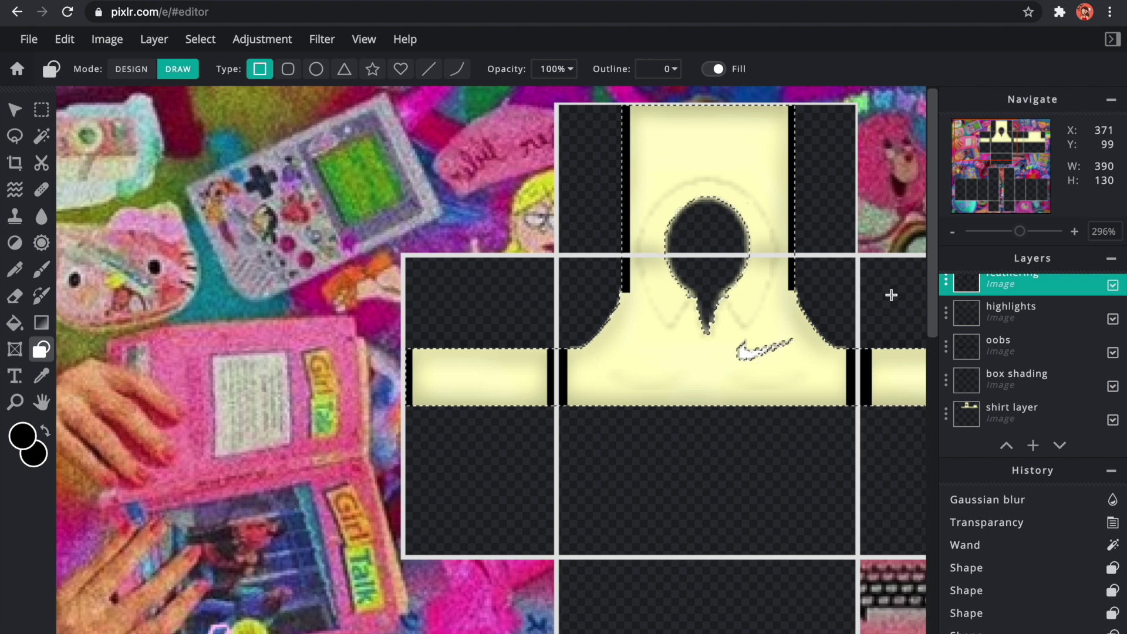
Draw black rectangles on both sides of the seam beside the back panel and down the left edge of its raised section.
scroll(862, 332, up, 4)
drag(998, 138, 1022, 138)
scroll(380, 354, right, 3)
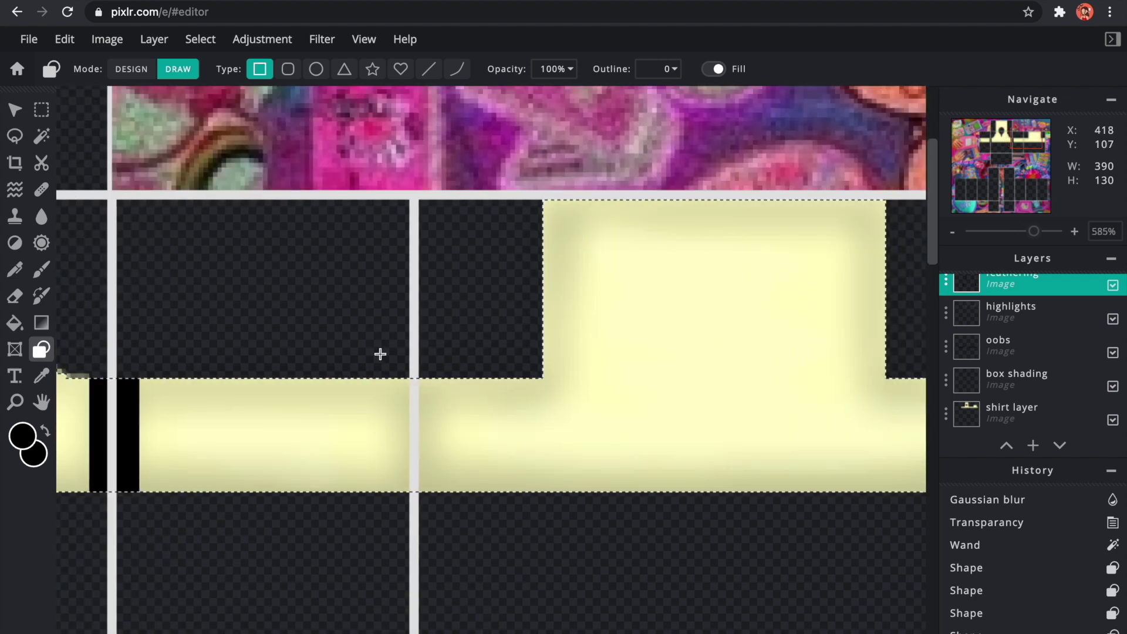
drag(420, 394, 436, 496)
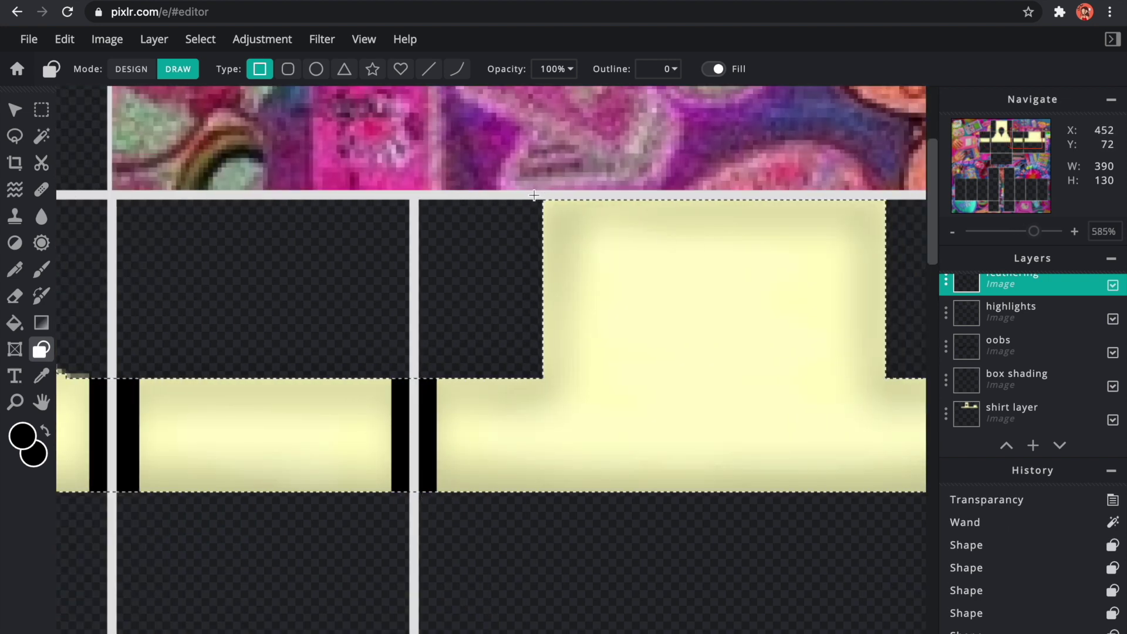
drag(555, 286, 561, 381)
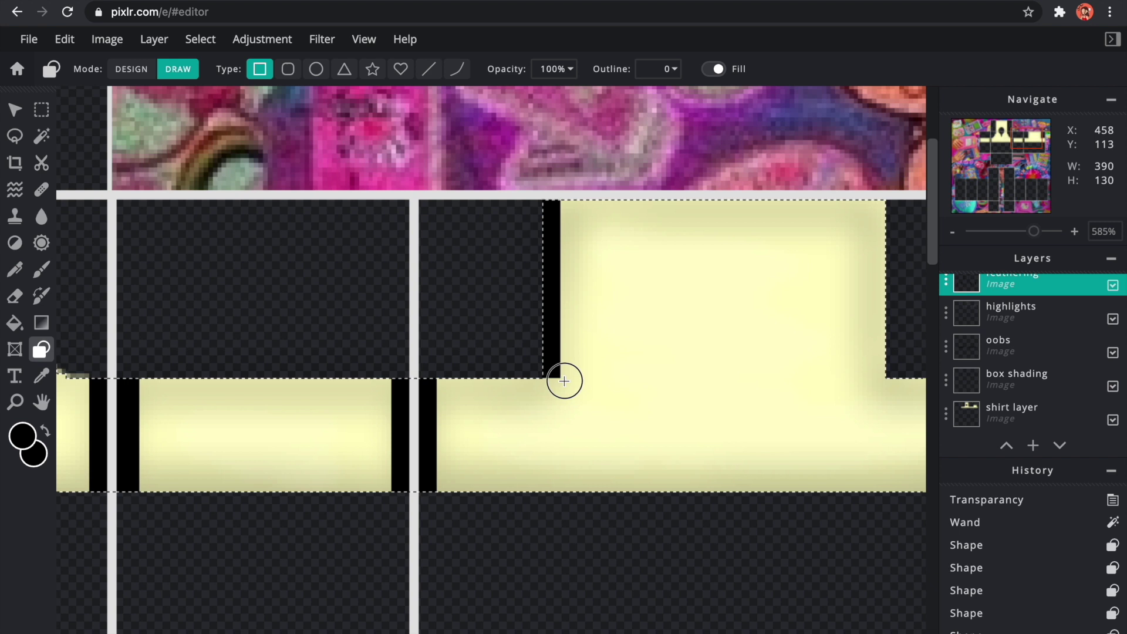
Draw a narrow black rectangle down the right edge of the back panel's raised section, undoing misplaced attempts.
scroll(709, 322, right, 5)
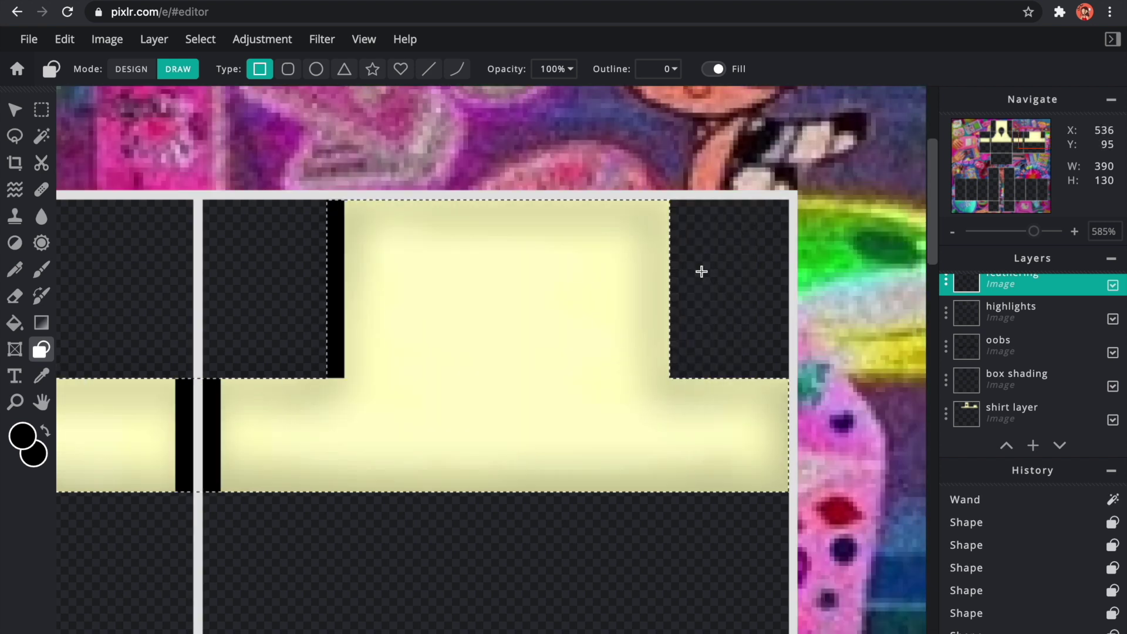
key(ctrl+z)
drag(651, 195, 704, 287)
key(ctrl+z)
drag(656, 195, 758, 393)
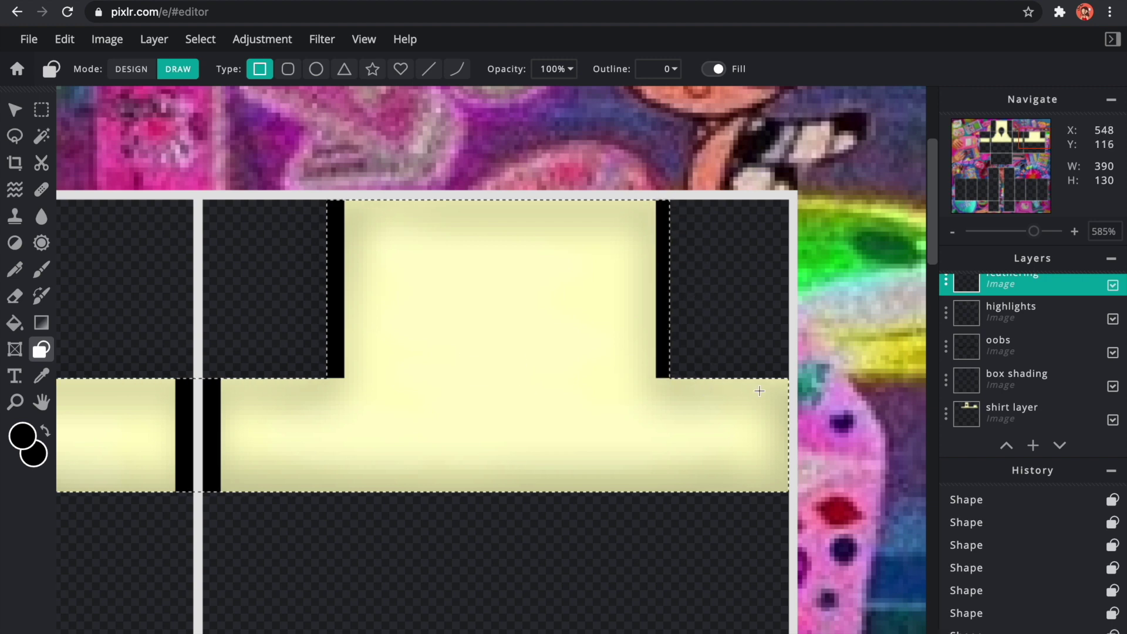
Set the Blur tool to Smudge mode with a brush size of 6 px.
scroll(649, 290, down, 5)
scroll(520, 262, up, 3)
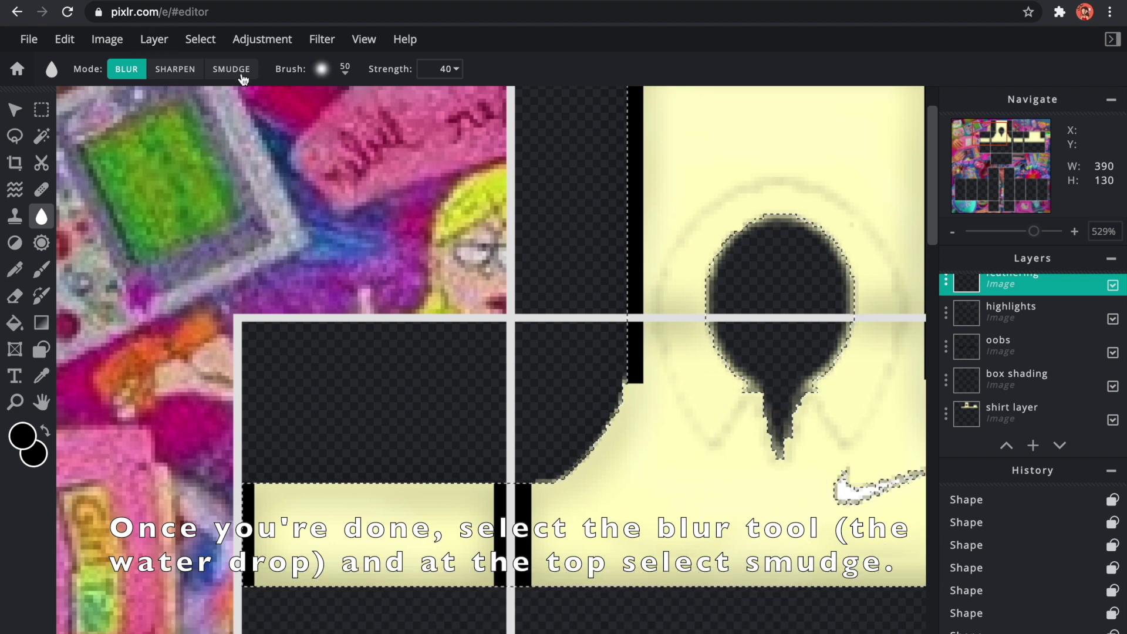
click(241, 71)
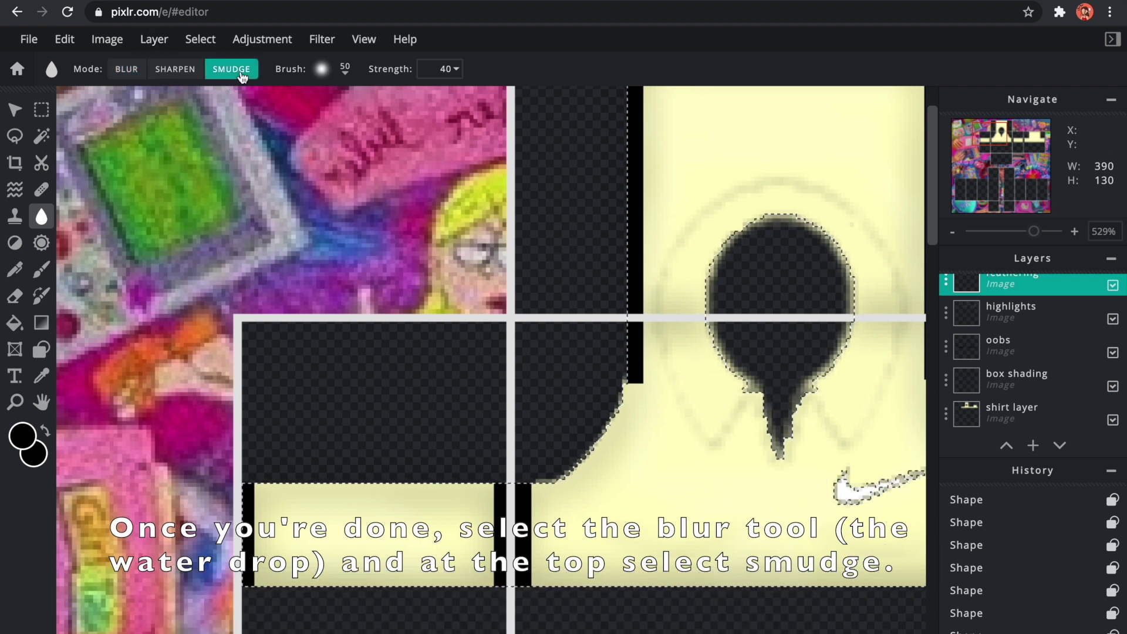
click(345, 69)
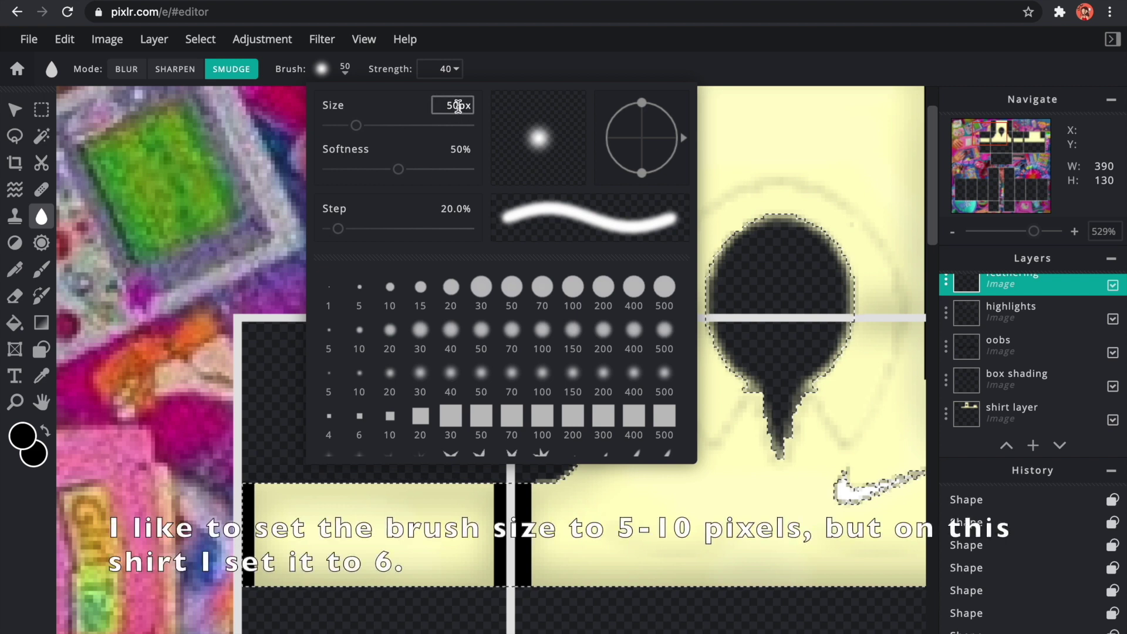
double_click(458, 105)
key(BackSpace)
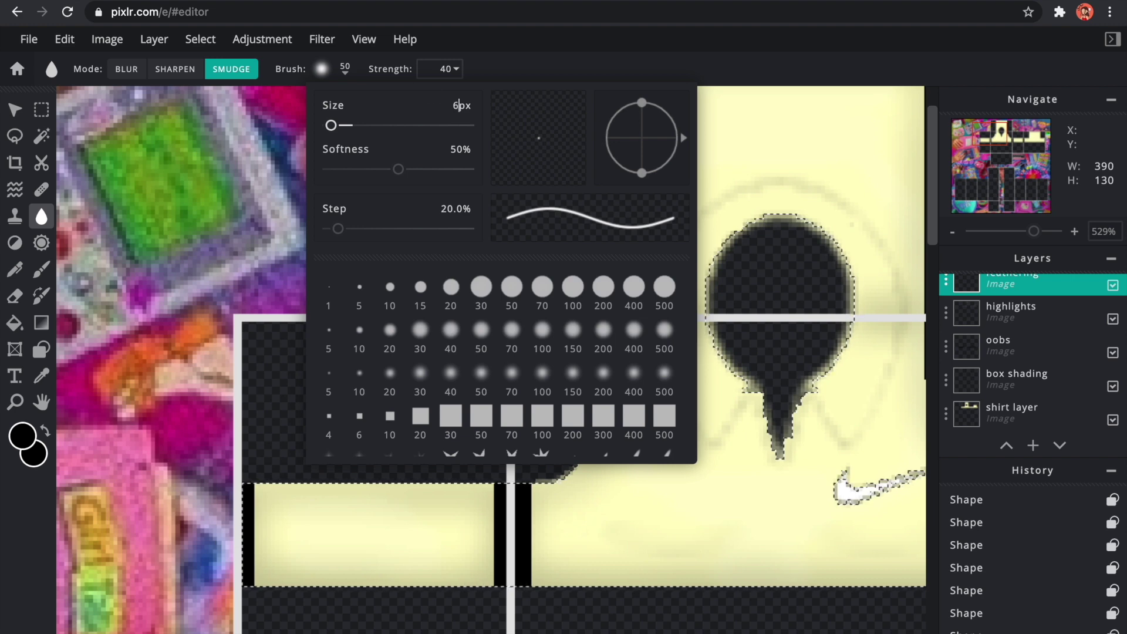
click(324, 70)
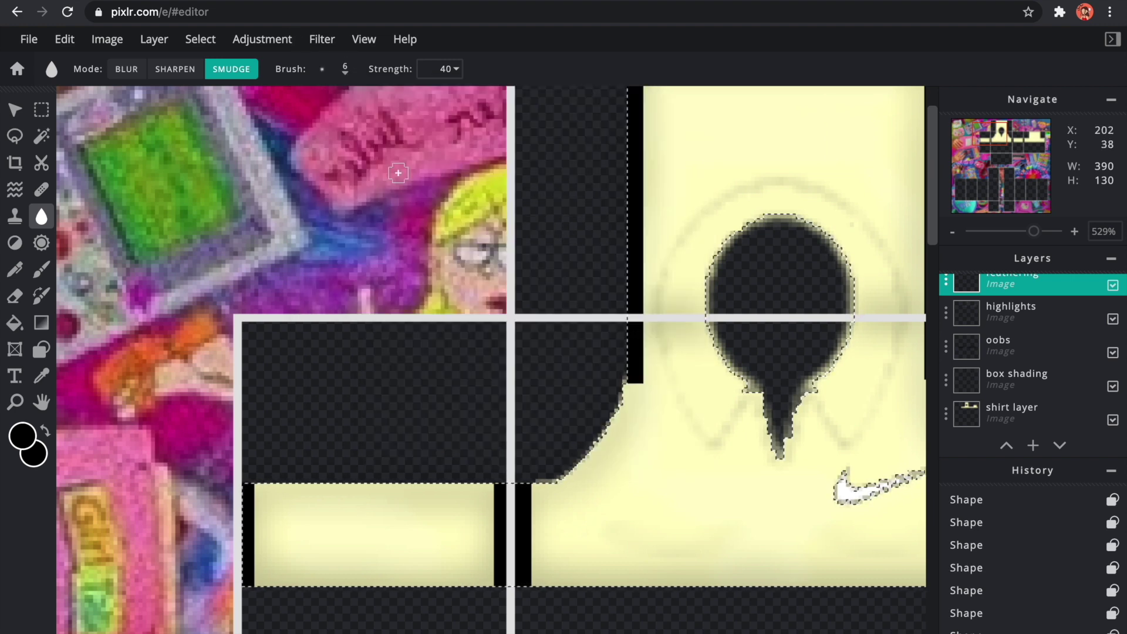
Smudge the black rectangle on the left side panel's outer edge inward into three wrinkle spikes.
scroll(630, 331, up, 2)
drag(930, 176, 933, 221)
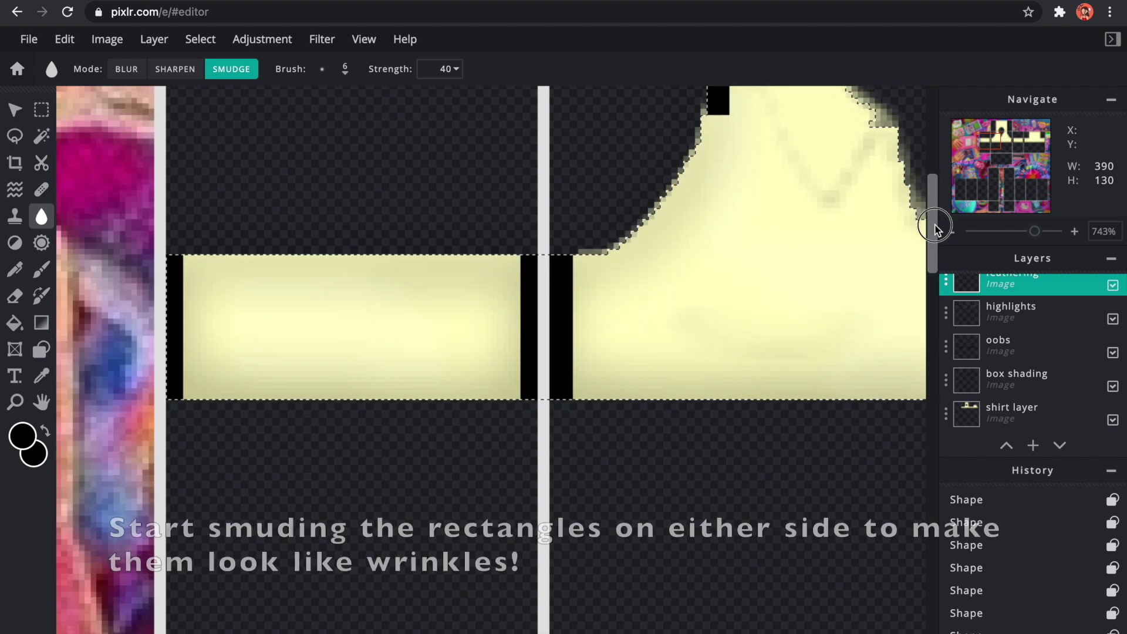
scroll(417, 238, up, 2)
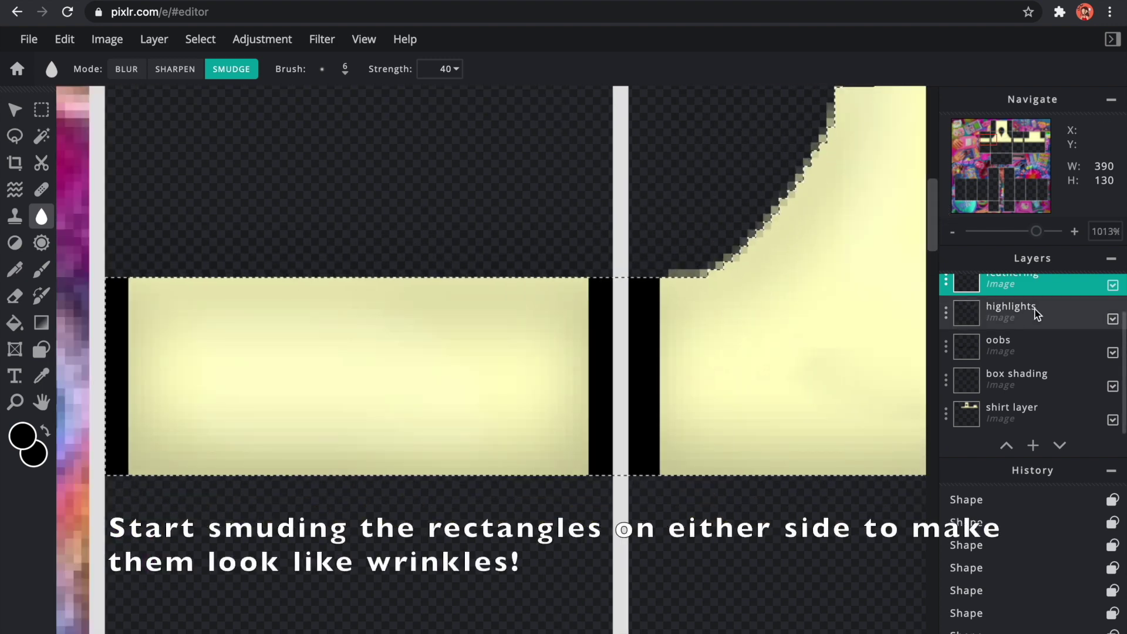
drag(1122, 355, 1122, 317)
drag(121, 312, 228, 312)
drag(122, 381, 267, 383)
drag(122, 451, 296, 444)
Smudge the black rectangles at the seam between the left side panel and the front outward into three spikes per side.
scroll(302, 443, down, 1)
drag(483, 392, 388, 388)
drag(482, 455, 430, 453)
drag(480, 516, 411, 517)
drag(450, 631, 485, 631)
drag(413, 390, 487, 389)
drag(413, 452, 514, 451)
drag(413, 514, 505, 511)
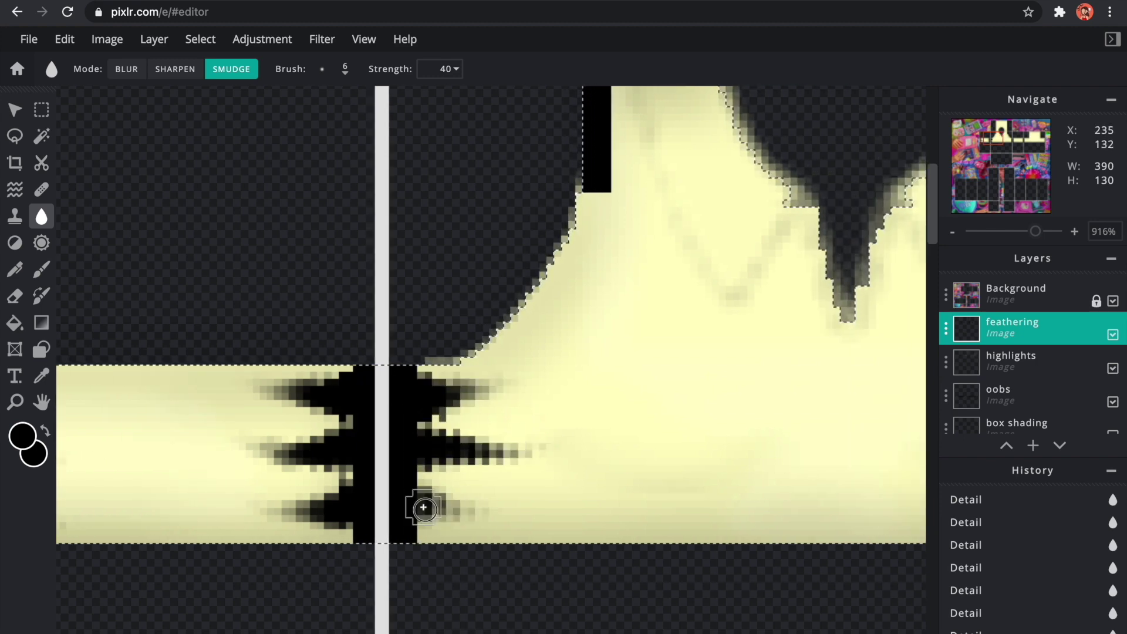
Smudge the black rectangle along the left shoulder strap inward into a column of wrinkle spikes, undoing the last stroke.
drag(932, 229, 939, 163)
scroll(862, 176, down, 1)
drag(643, 119, 710, 121)
drag(642, 168, 728, 172)
drag(643, 223, 741, 231)
drag(643, 271, 730, 296)
drag(643, 338, 735, 342)
drag(643, 394, 718, 403)
key(super+z)
scroll(809, 307, down, 1)
scroll(928, 169, down, 2)
scroll(1026, 377, down, 2)
scroll(784, 304, down, 4)
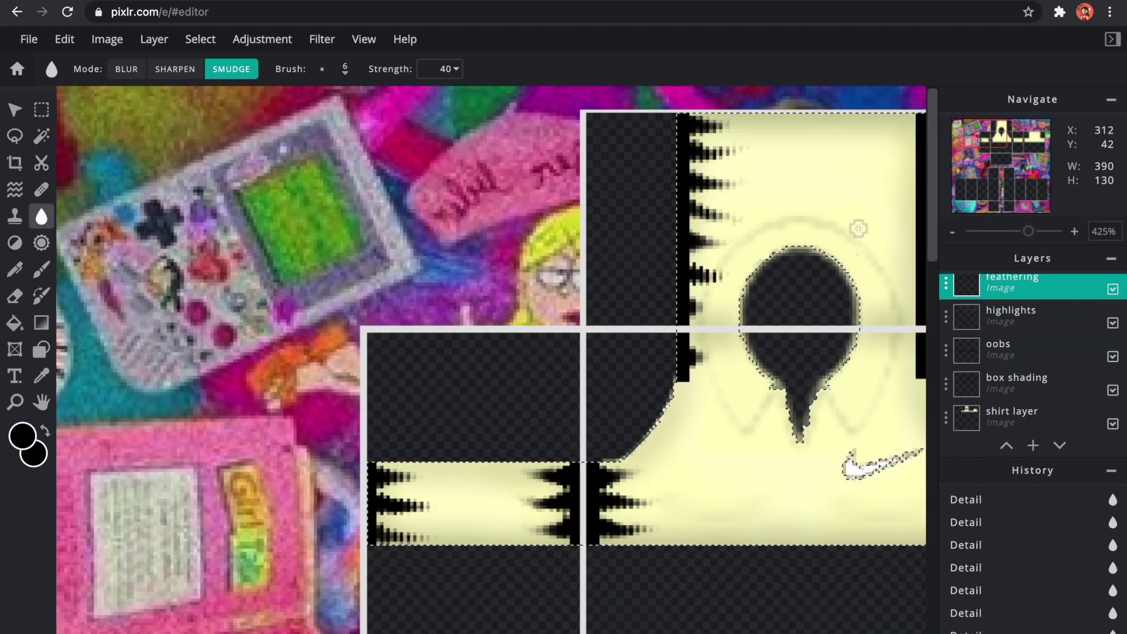
Smudge the black rectangle along the front's right shoulder strap inward into a column of wrinkle spikes.
scroll(845, 299, up, 5)
scroll(926, 166, right, 5)
drag(561, 168, 479, 161)
drag(560, 223, 467, 214)
drag(560, 277, 470, 267)
drag(560, 329, 481, 314)
drag(561, 389, 458, 378)
drag(560, 446, 508, 445)
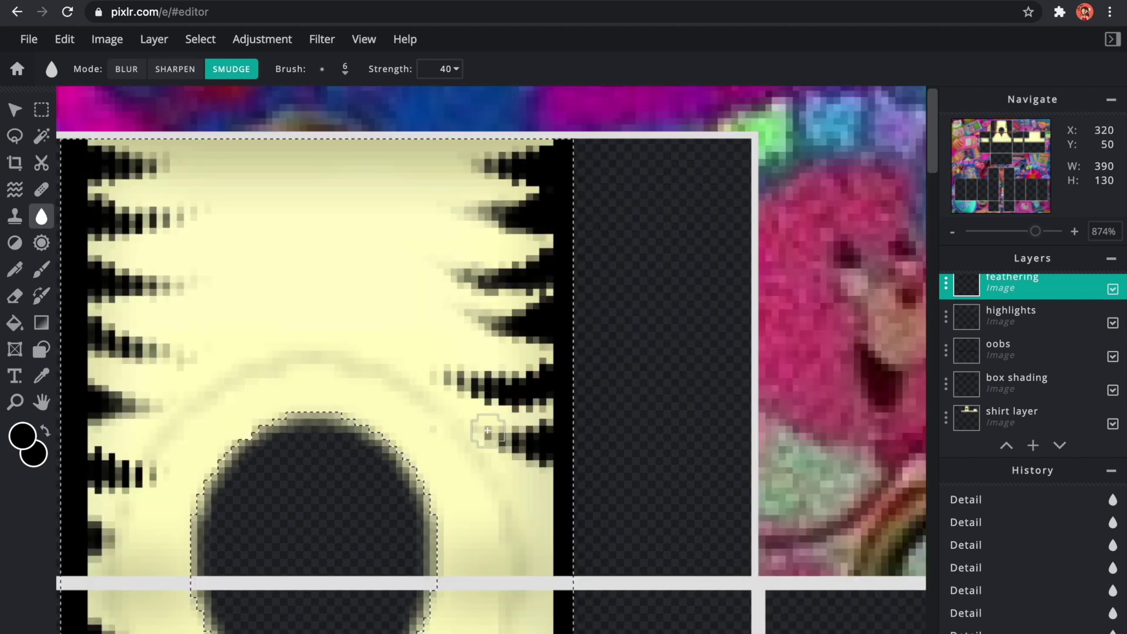
scroll(508, 445, down, 3)
drag(560, 343, 510, 343)
Smudge the black rectangle on the front's lower right edge inward into wrinkle spikes, undoing the first stroke.
scroll(822, 328, down, 8)
drag(741, 283, 622, 286)
key(super+z)
mouse_move(739, 349)
mouse_down()
mouse_move(649, 355)
mouse_move(619, 334)
mouse_up()
drag(738, 393, 631, 402)
Smudge the black rectangles on both edges of the side panel between front and back inward into wrinkle spikes.
scroll(645, 375, right, 8)
drag(296, 280, 399, 276)
drag(330, 379, 399, 381)
drag(687, 282, 596, 276)
drag(687, 334, 581, 334)
drag(680, 396, 589, 399)
Smudge the black rectangle on the left edge of the back's lower band inward into wrinkle spikes.
scroll(587, 399, right, 8)
drag(240, 280, 331, 278)
drag(241, 333, 358, 333)
Smudge the black rectangle along the left edge of the back's raised upper section inward into four spikes.
scroll(794, 259, up, 4)
drag(423, 284, 508, 286)
drag(424, 334, 531, 336)
drag(424, 394, 528, 397)
drag(424, 447, 543, 449)
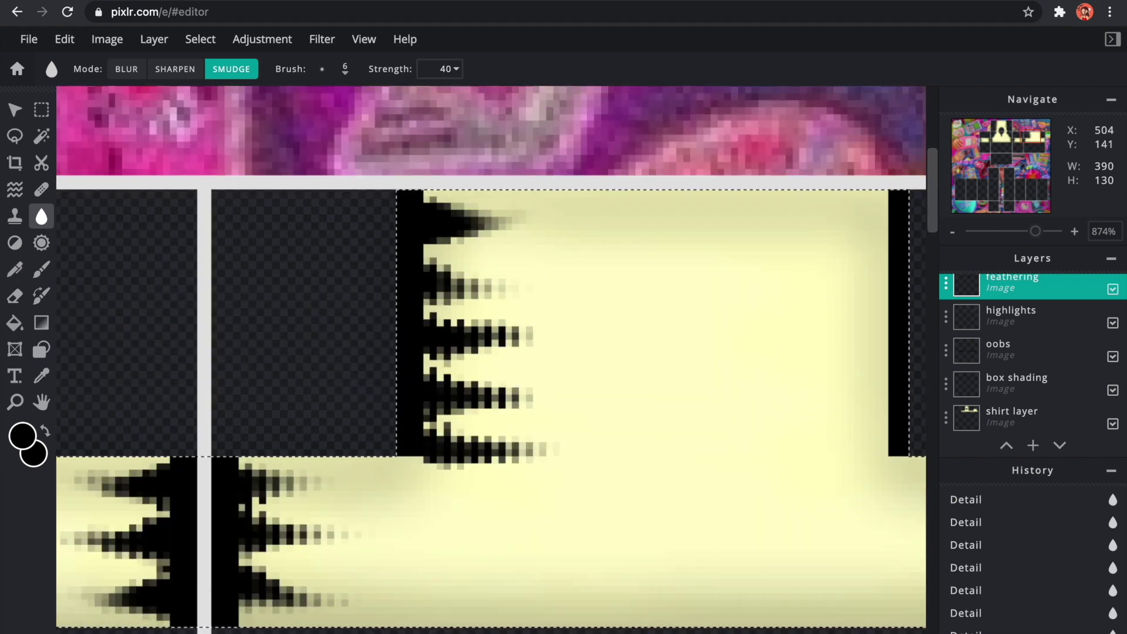
Smudge the black rectangle along the right edge of the back's raised upper section inward into wrinkle spikes.
scroll(738, 376, right, 8)
drag(600, 212, 499, 213)
drag(600, 272, 487, 281)
drag(599, 446, 519, 451)
Smudge the black rectangle on the right edge of the back's lower band inward into three spikes.
drag(779, 482, 684, 486)
drag(785, 532, 698, 536)
drag(781, 589, 699, 593)
scroll(780, 558, down, 8)
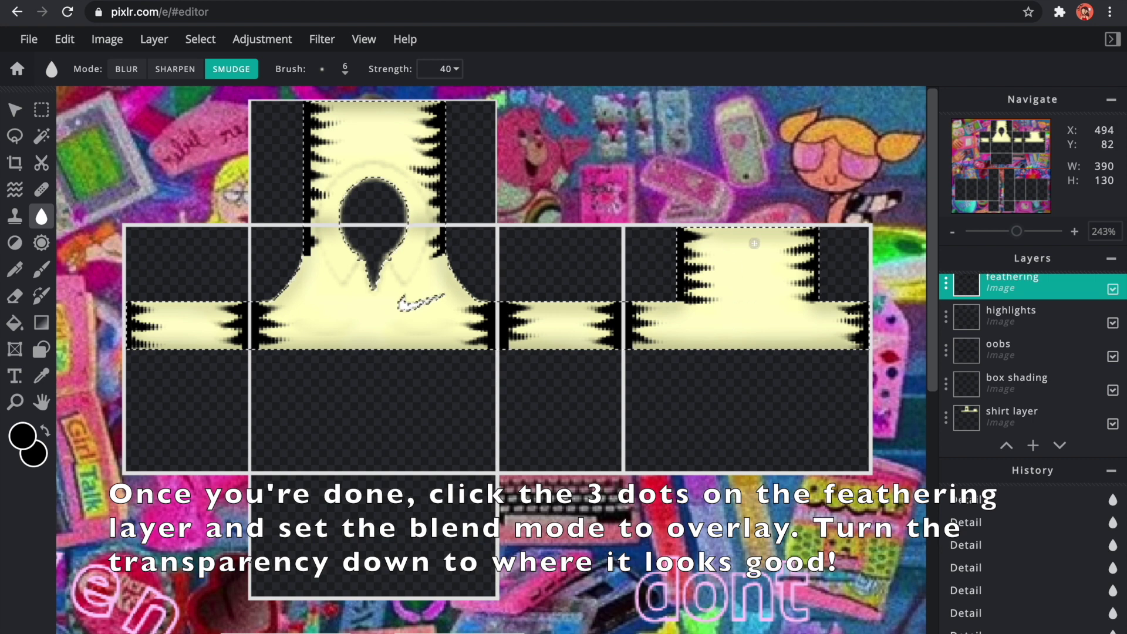
Set the feathering layer's blend mode to Overlay and lower its transparency to 43.
click(945, 285)
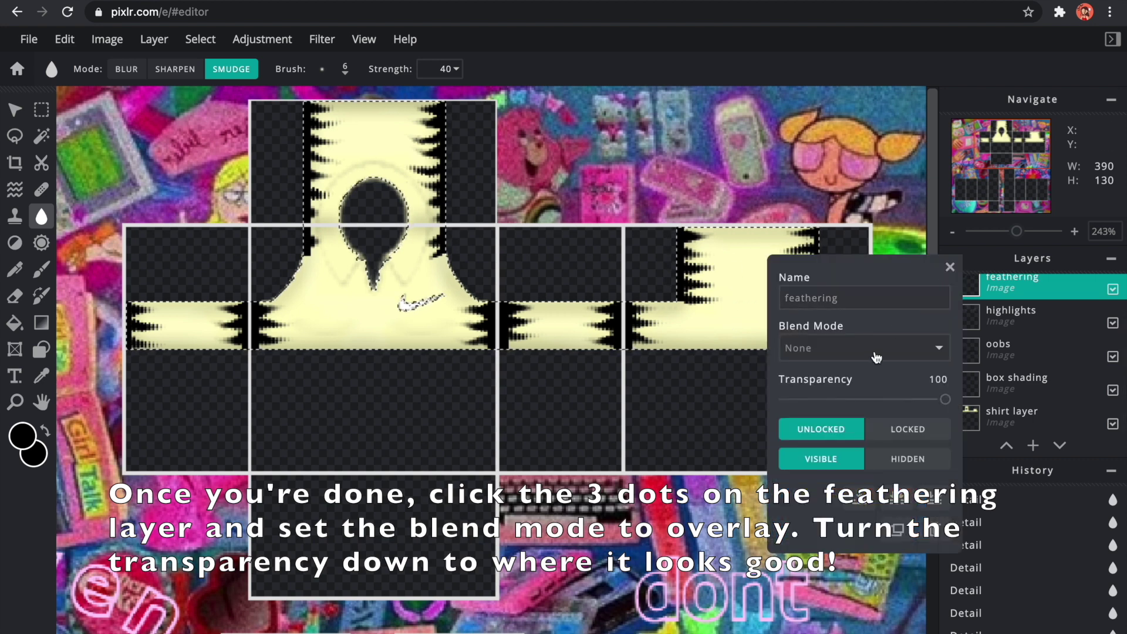
click(875, 354)
click(829, 396)
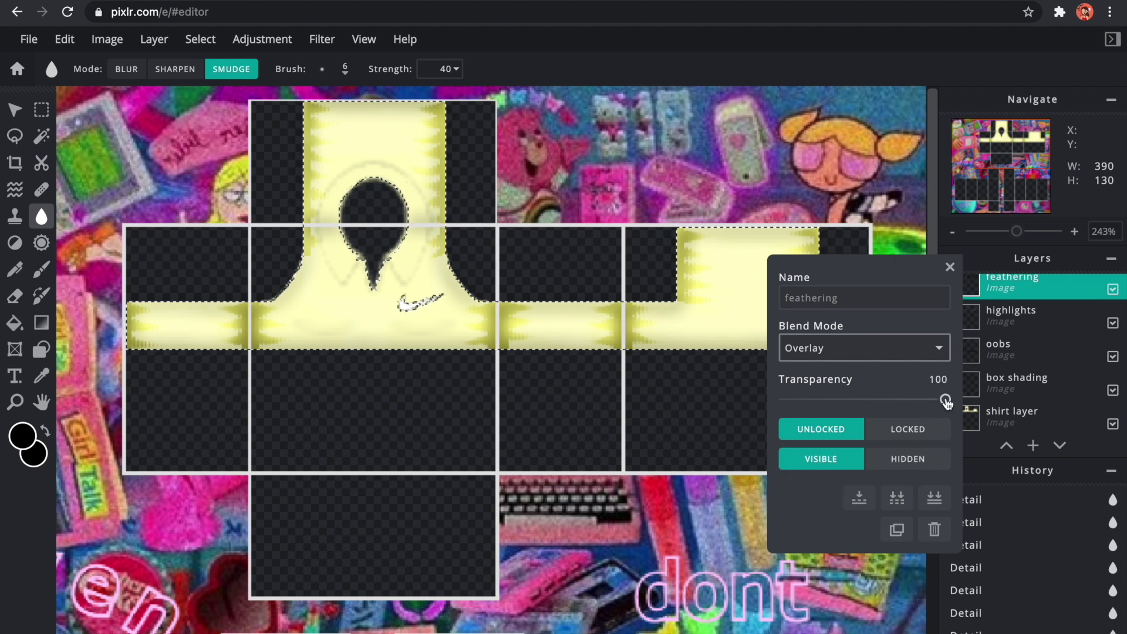
drag(937, 402, 908, 409)
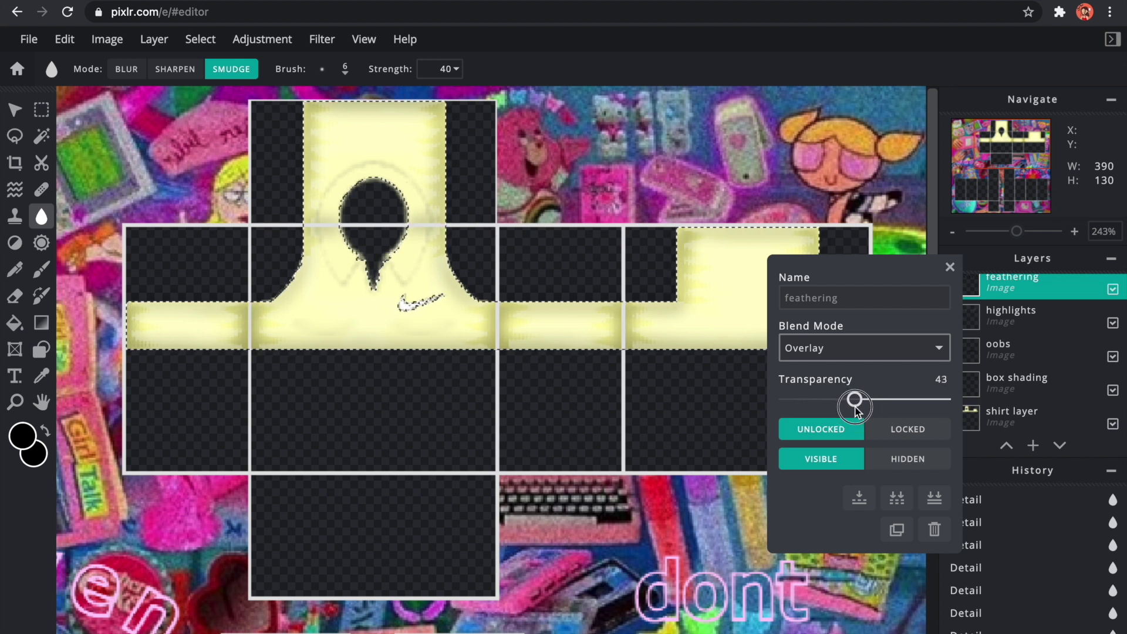
click(949, 267)
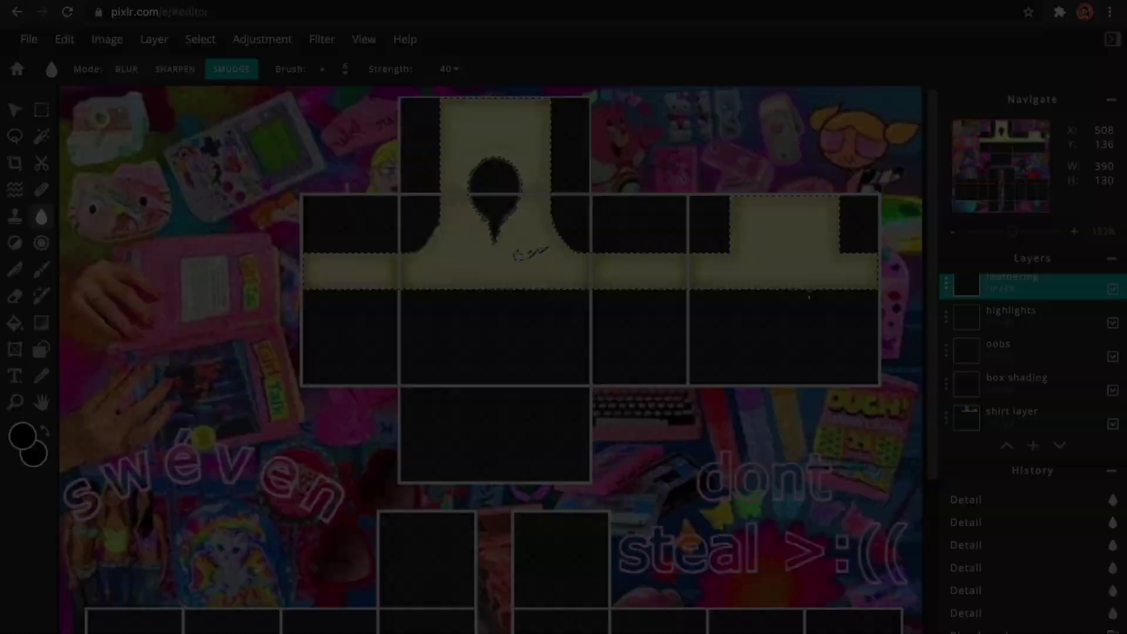